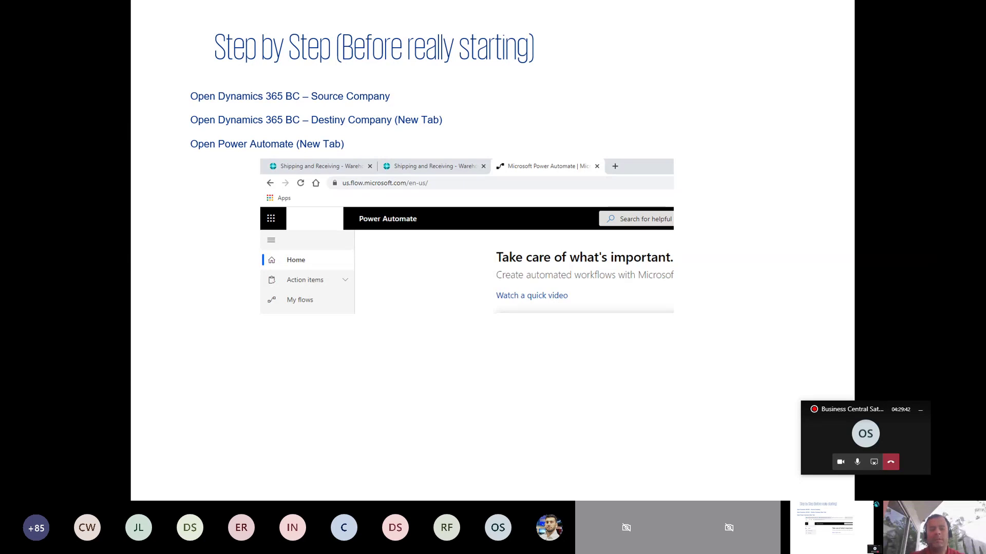
Step: Switch to Business Central in the browser and open the role center of the Microsoft Business Solutions company
{"action": "key", "text": "alt+Tab"}
{"action": "key", "text": "alt+Tab"}
{"action": "key", "text": "alt+Tab"}
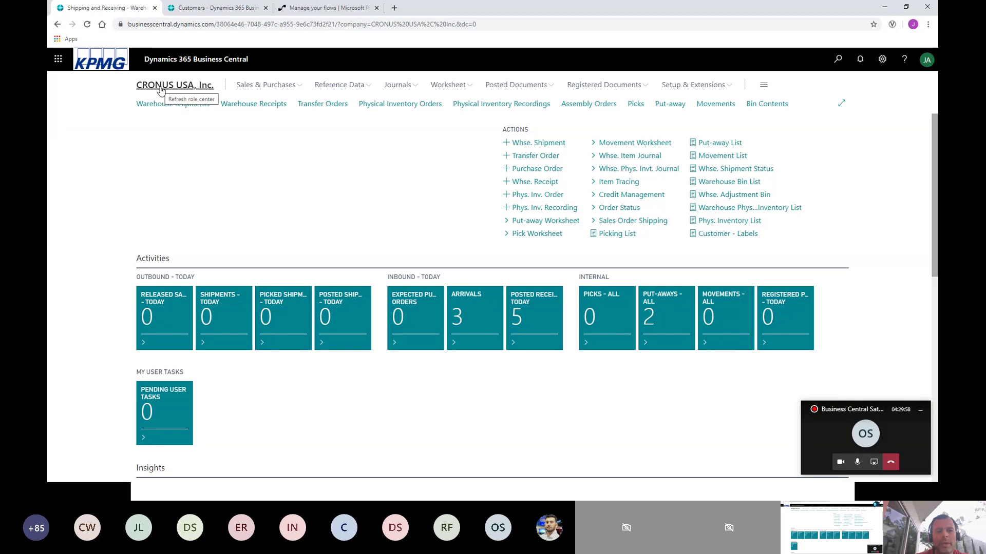
{"action": "left_click", "coordinate": [209, 9]}
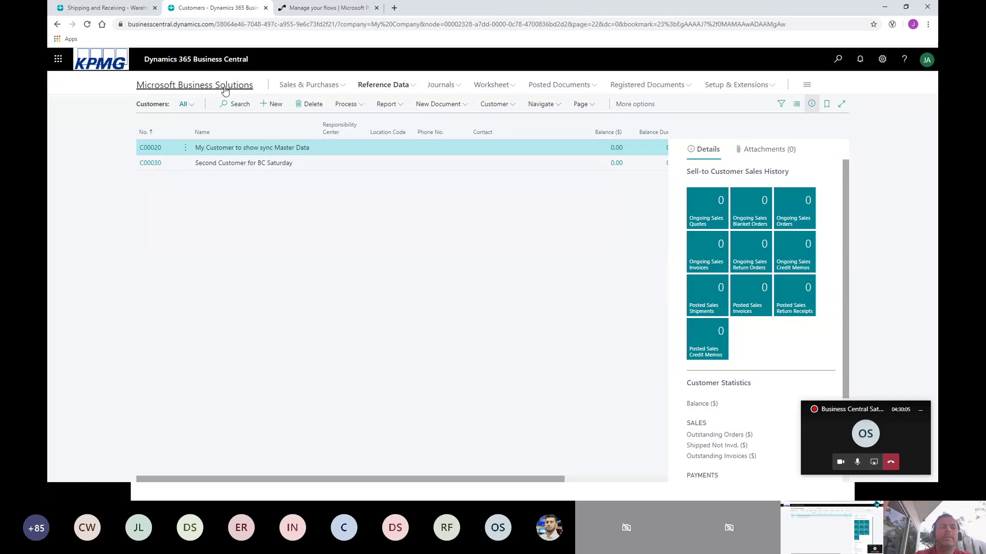
{"action": "left_click", "coordinate": [225, 90]}
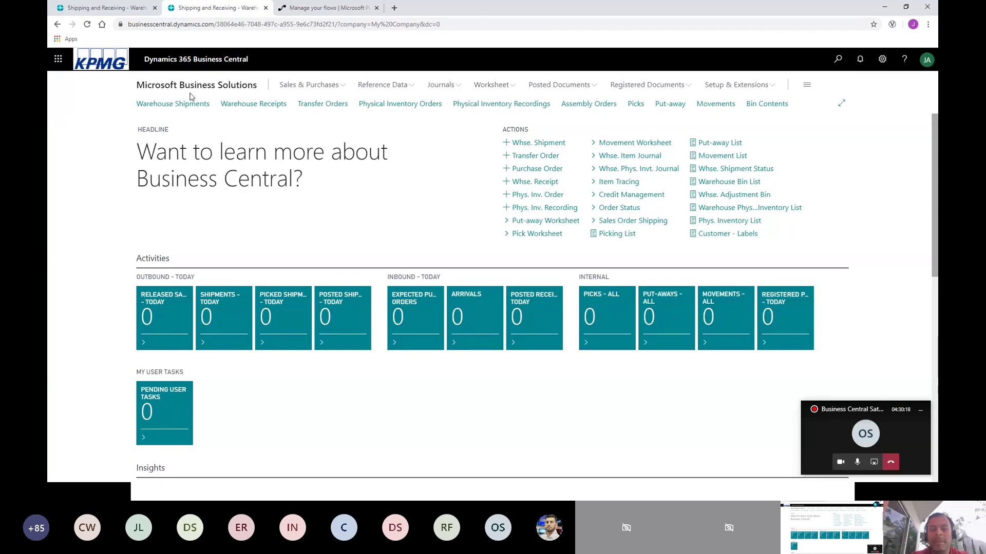
Step: Switch to Power Automate and go to its home page
{"action": "left_click", "coordinate": [334, 9]}
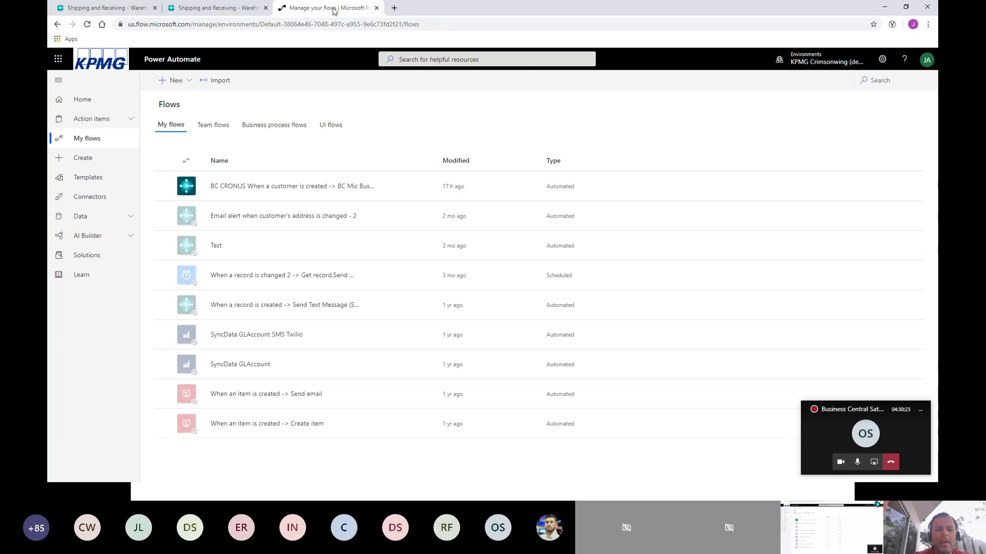
{"action": "left_click", "coordinate": [81, 106]}
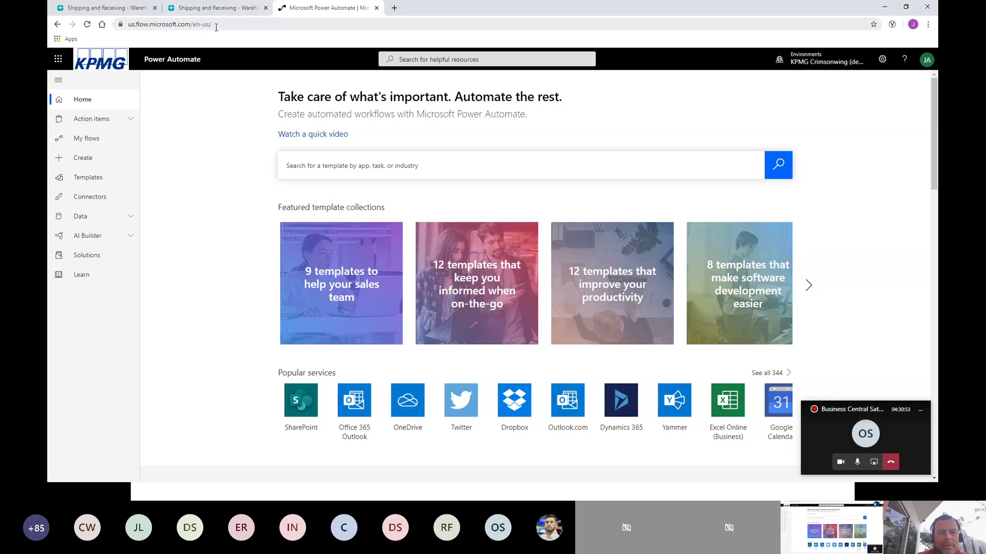
Step: Display the app launcher in the CRONUS USA, Inc. company of Business Central and return to Power Automate
{"action": "left_click", "coordinate": [128, 9]}
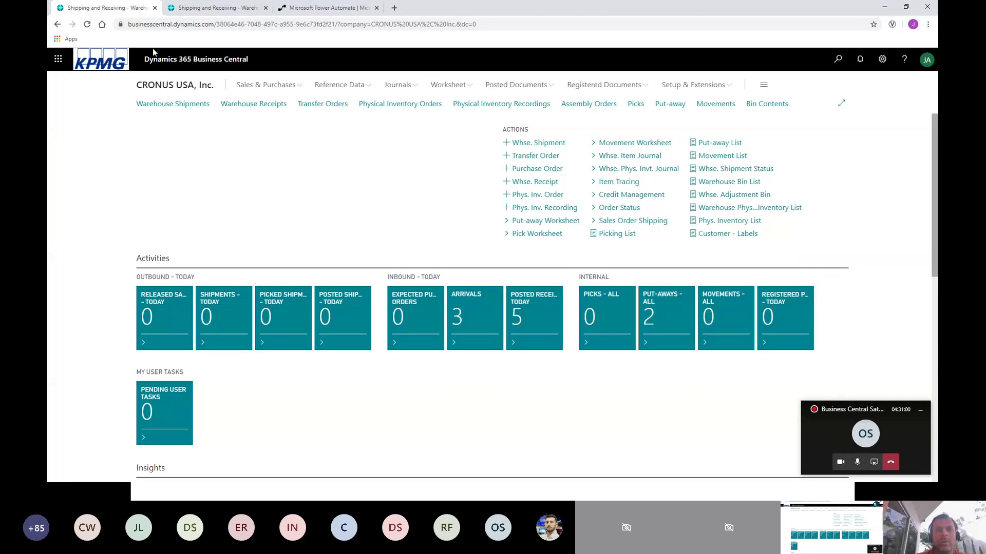
{"action": "left_click", "coordinate": [58, 59]}
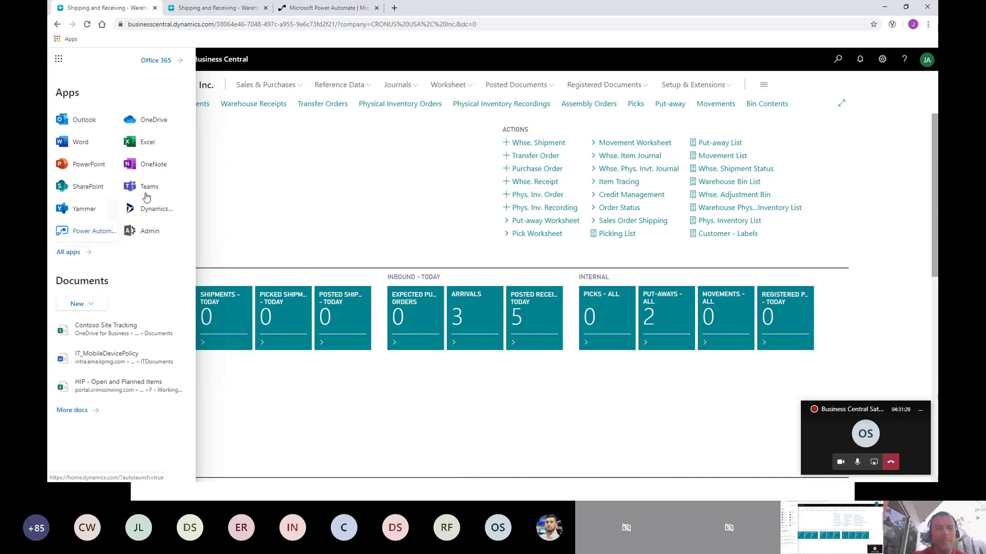
{"action": "left_click", "coordinate": [201, 8]}
{"action": "left_click", "coordinate": [307, 8]}
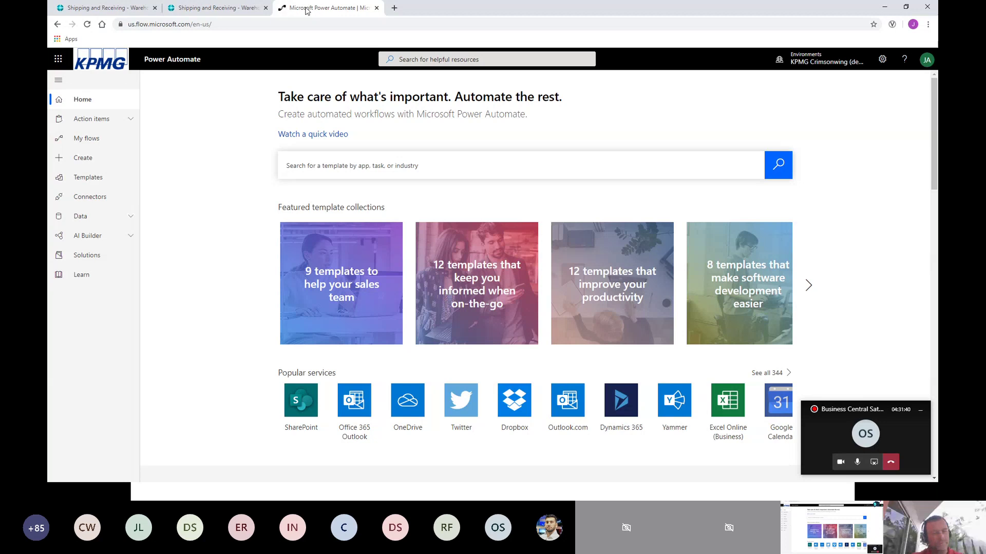
Step: Review the environments available in Power Automate and the Power Automate entry in Business Central's app launcher, and close the environment list
{"action": "left_click", "coordinate": [811, 63]}
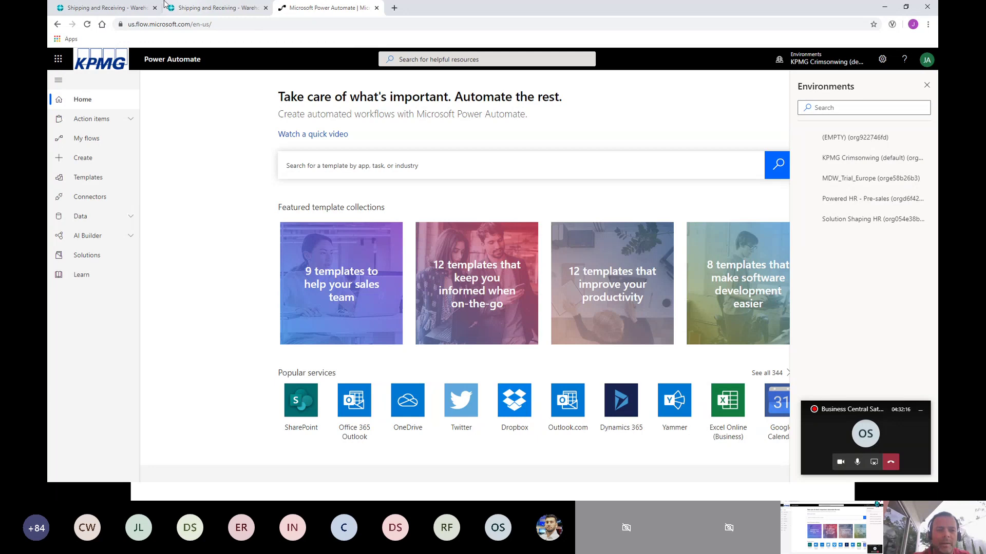
{"action": "left_click", "coordinate": [103, 8]}
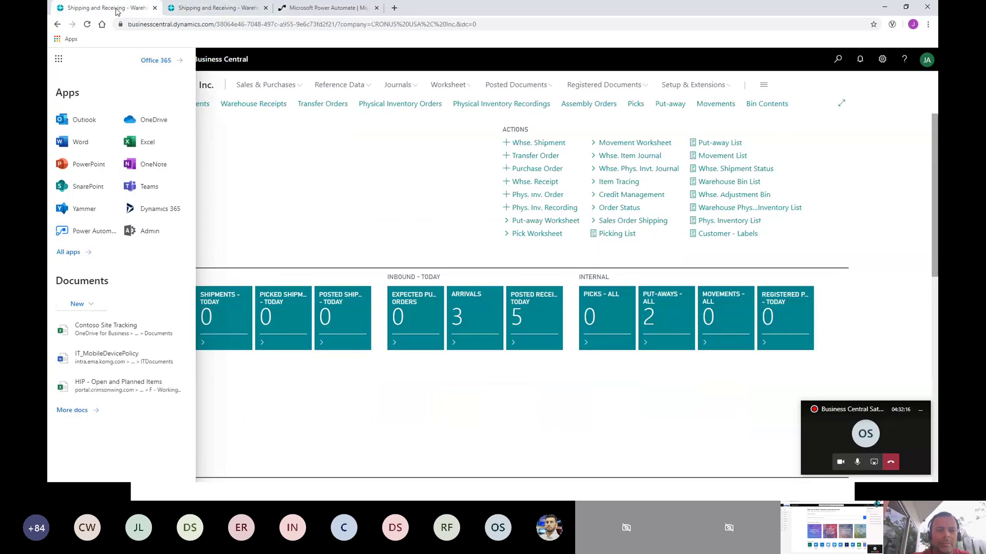
{"action": "left_click", "coordinate": [88, 233]}
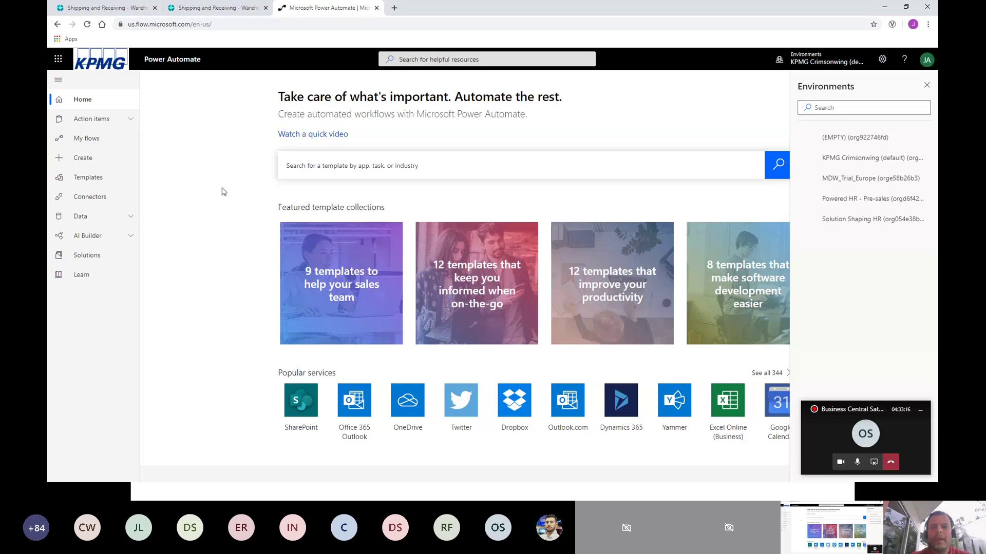
{"action": "left_click", "coordinate": [930, 94]}
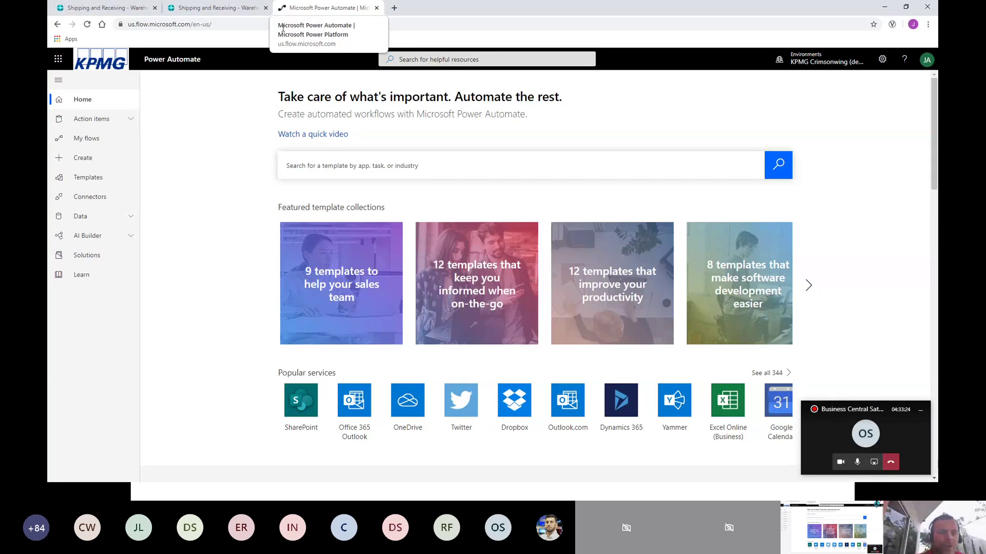
Step: Open the data connections of the environment and browse the connectors offered for a new connection
{"action": "left_click", "coordinate": [79, 218]}
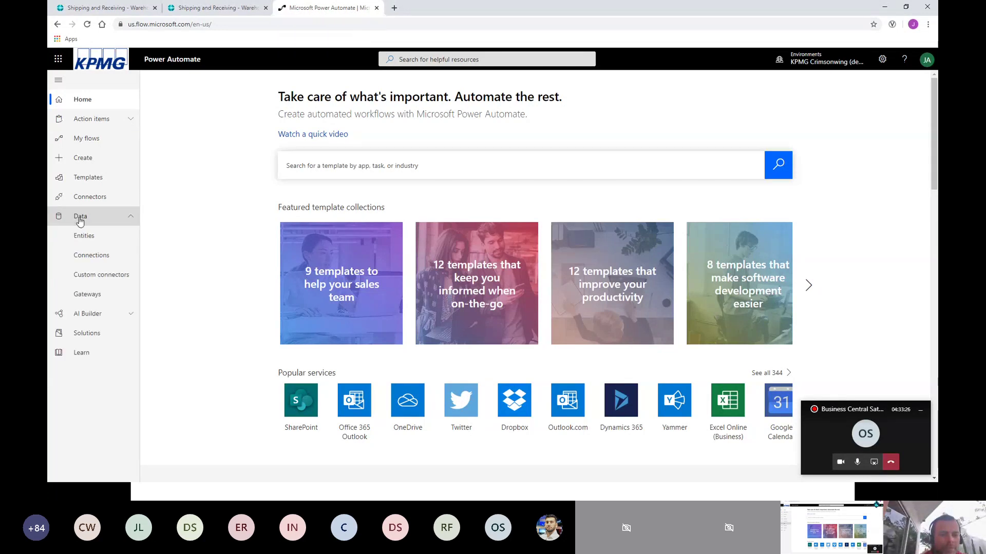
{"action": "left_click", "coordinate": [102, 258]}
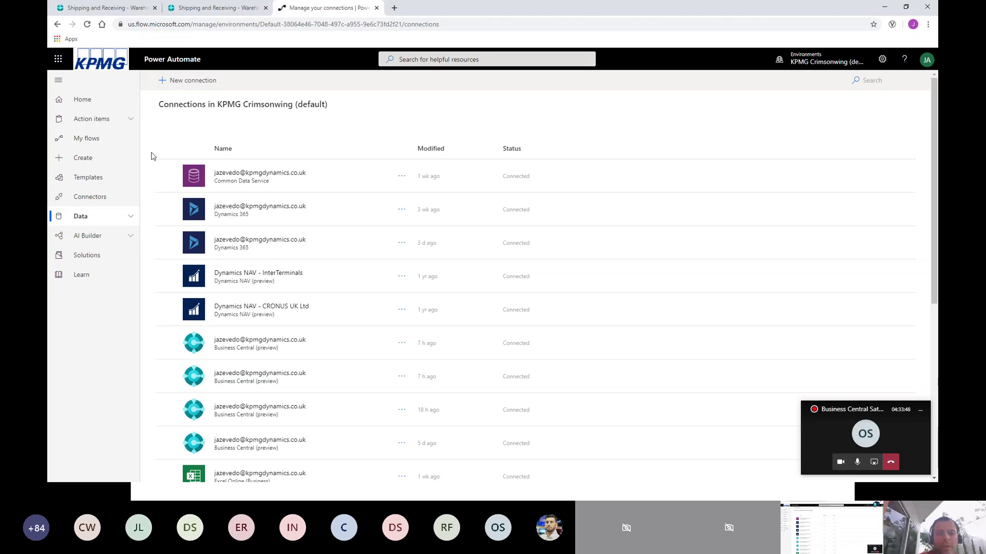
{"action": "left_click", "coordinate": [184, 82]}
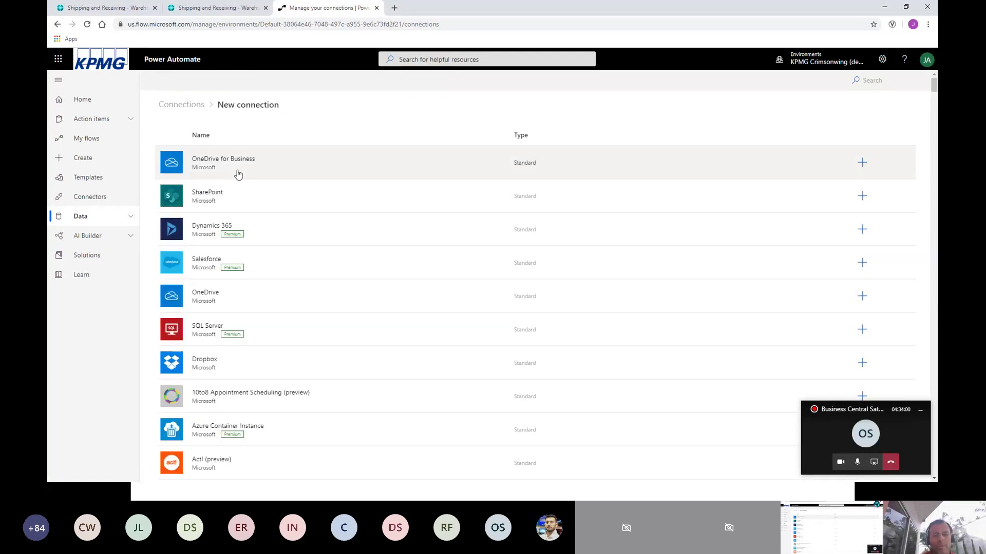
{"action": "scroll", "coordinate": [258, 241], "scroll_direction": "down", "scroll_amount": 3}
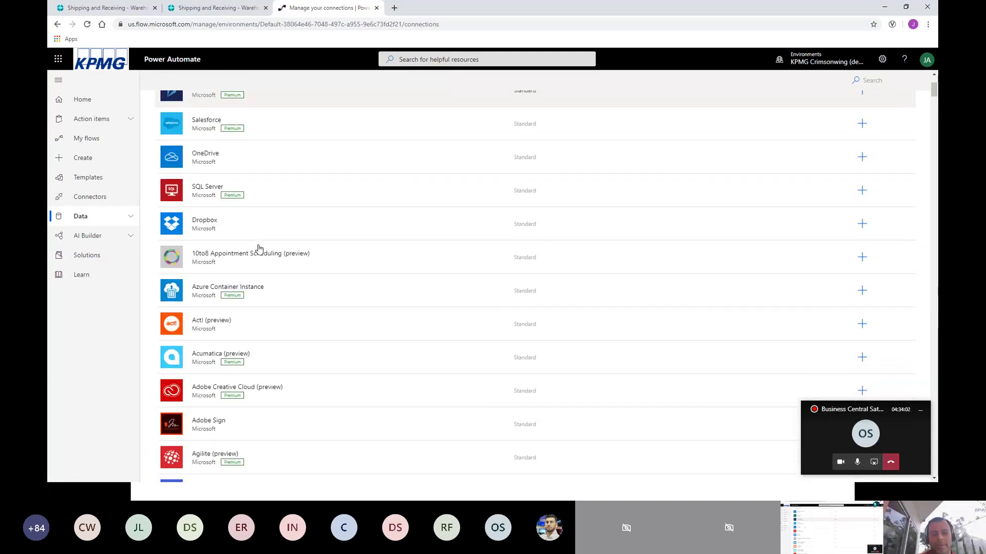
{"action": "scroll", "coordinate": [258, 248], "scroll_direction": "down", "scroll_amount": 12}
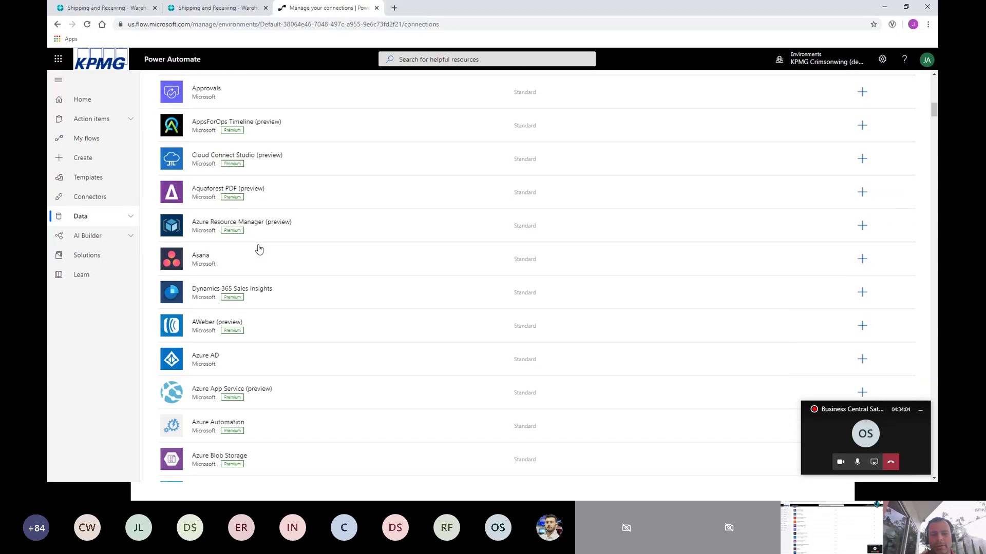
{"action": "scroll", "coordinate": [260, 249], "scroll_direction": "down", "scroll_amount": 11}
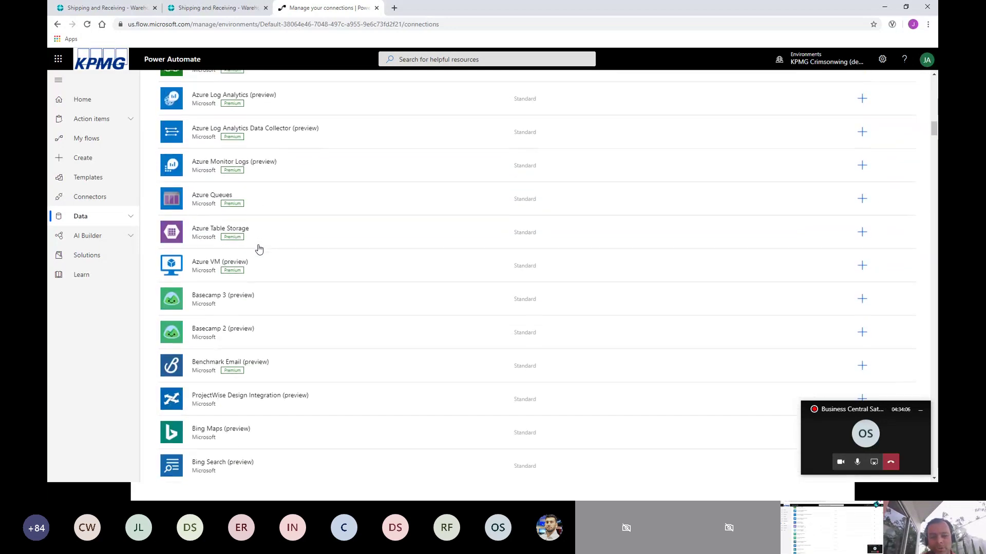
{"action": "scroll", "coordinate": [259, 249], "scroll_direction": "down", "scroll_amount": 8}
{"action": "scroll", "coordinate": [258, 249], "scroll_direction": "up", "scroll_amount": 18}
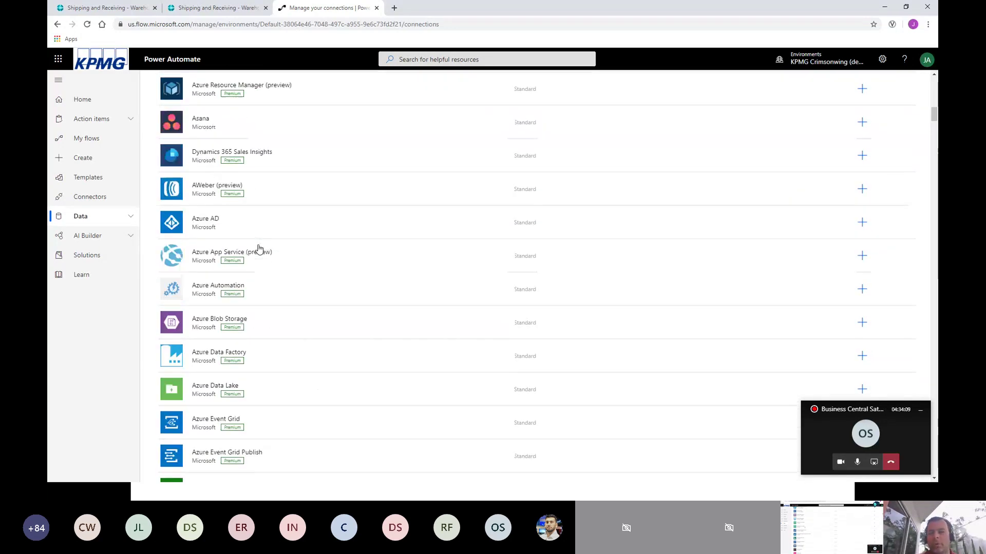
{"action": "scroll", "coordinate": [258, 249], "scroll_direction": "up", "scroll_amount": 20}
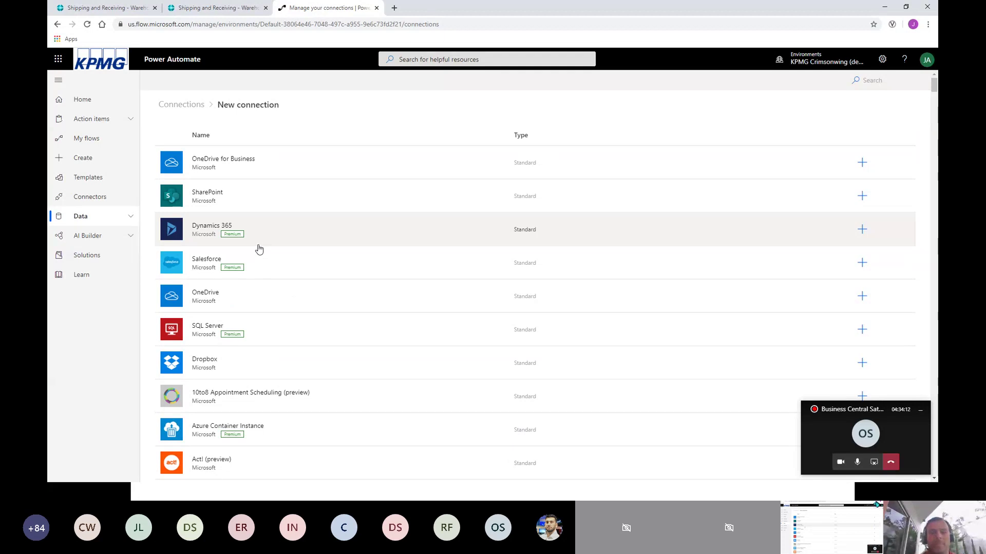
Step: Return to the existing connections, review the whole list and select the Business Central connection modified 5 days ago
{"action": "left_click", "coordinate": [184, 105]}
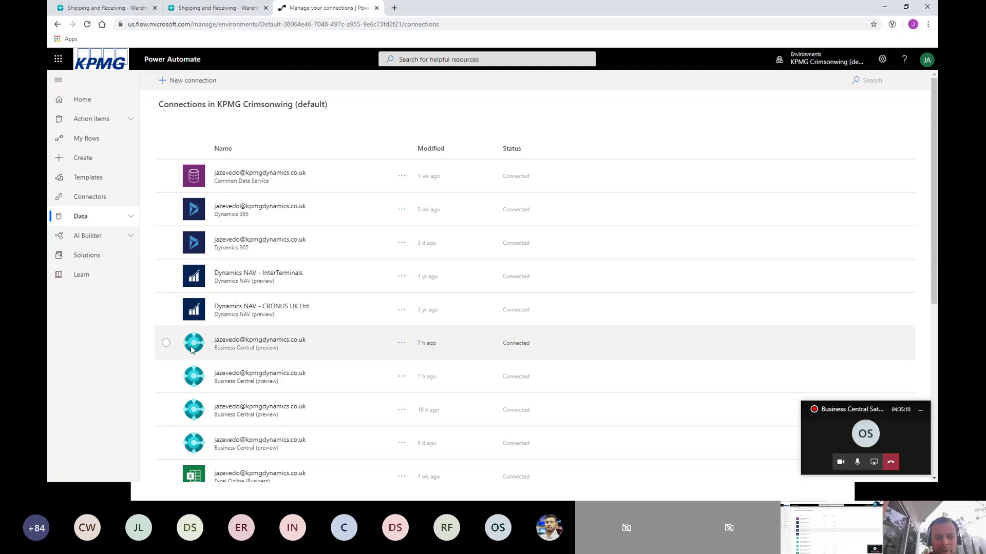
{"action": "scroll", "coordinate": [195, 349], "scroll_direction": "down", "scroll_amount": 4}
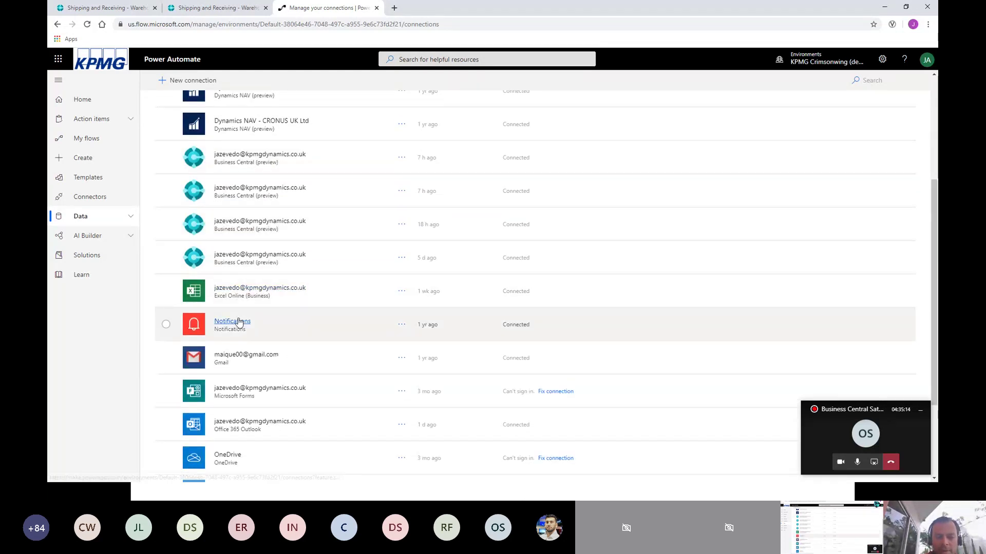
{"action": "scroll", "coordinate": [280, 374], "scroll_direction": "down", "scroll_amount": 3}
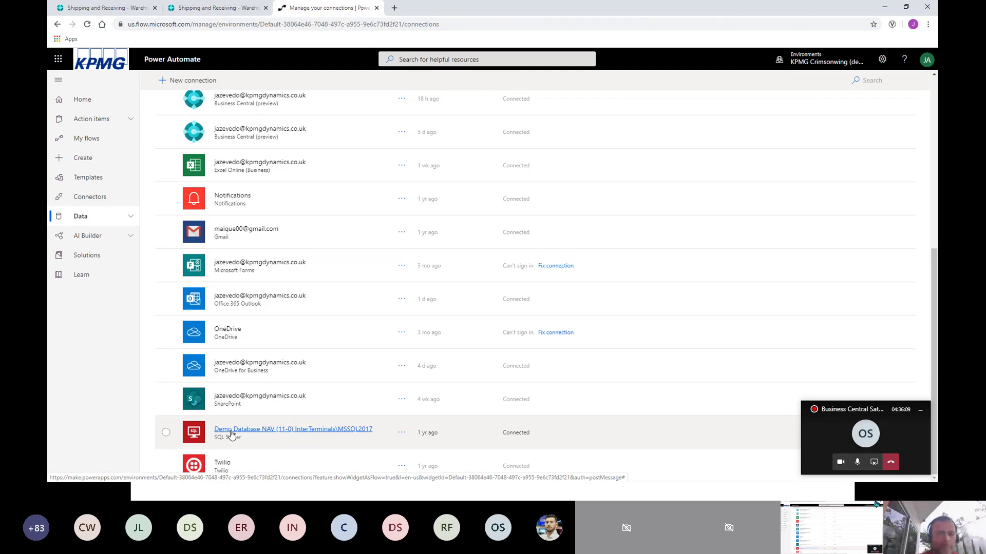
{"action": "scroll", "coordinate": [231, 435], "scroll_direction": "up", "scroll_amount": 6}
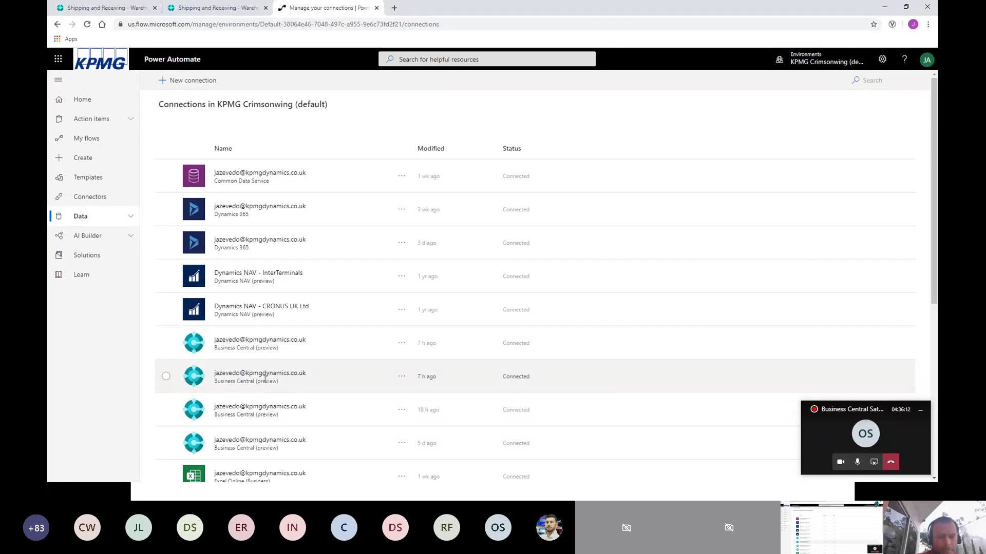
{"action": "left_click", "coordinate": [255, 444]}
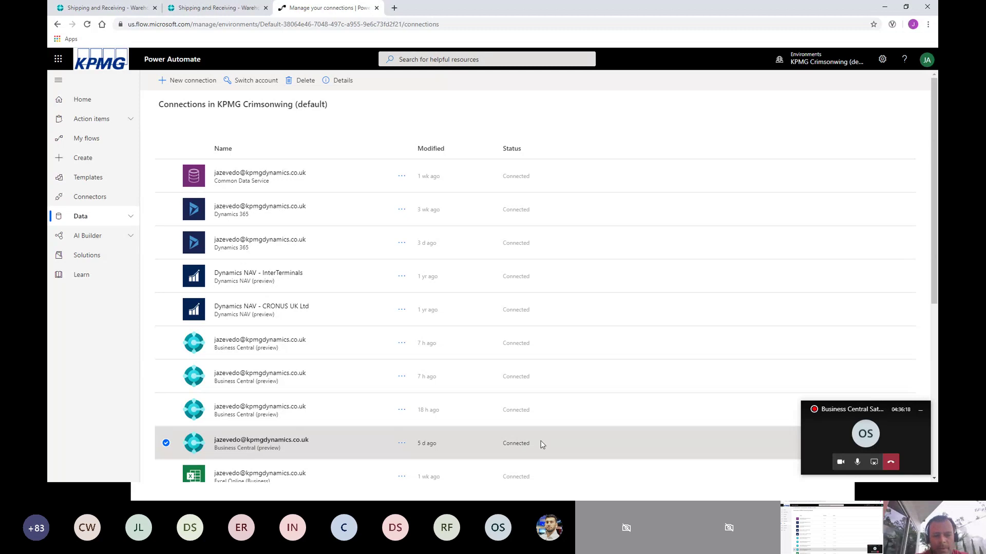
{"action": "scroll", "coordinate": [546, 433], "scroll_direction": "down", "scroll_amount": 1}
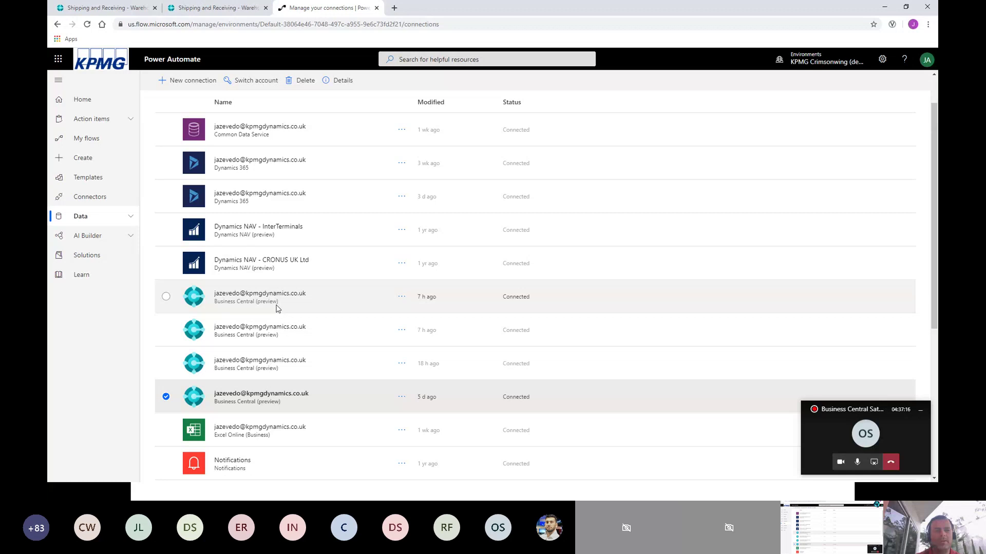
Step: Go to My flows and display the available commands for the flow "Email alert when customer's address is changed - 2"
{"action": "left_click", "coordinate": [106, 141]}
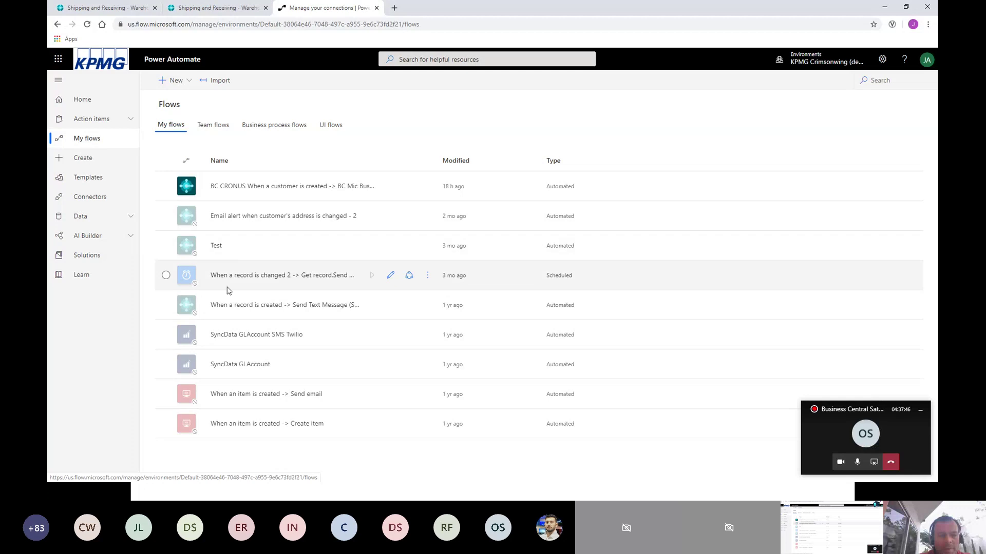
{"action": "left_click", "coordinate": [167, 218]}
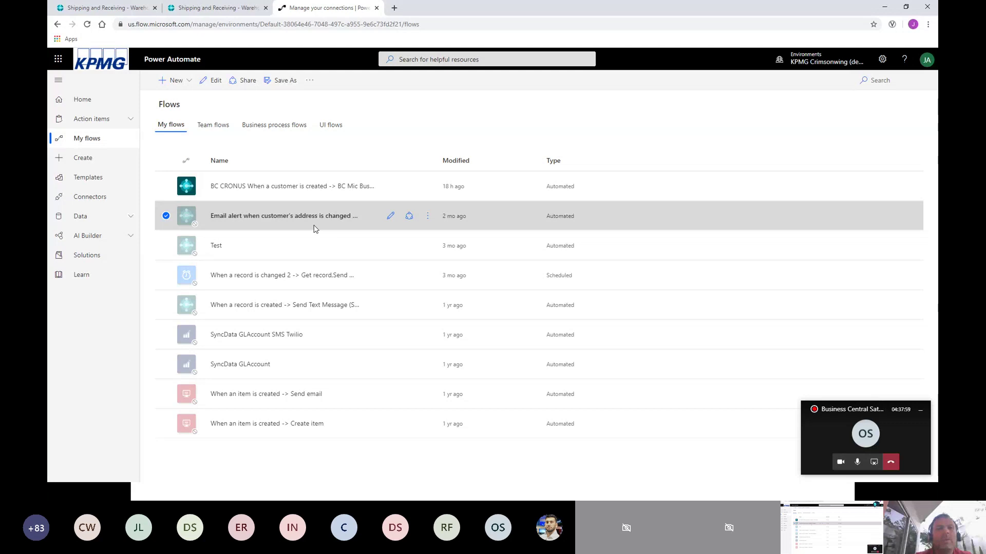
{"action": "left_click", "coordinate": [428, 217]}
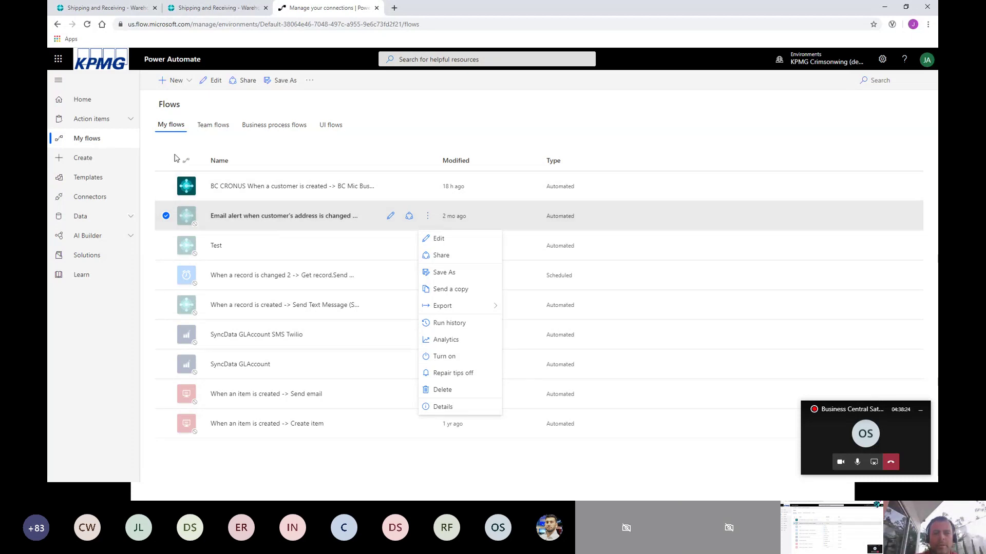
Step: Open the flow "BC CRONUS When a customer is created -> BC Mic Bus Sol Create customer" for editing and highlight its name
{"action": "left_click", "coordinate": [297, 187]}
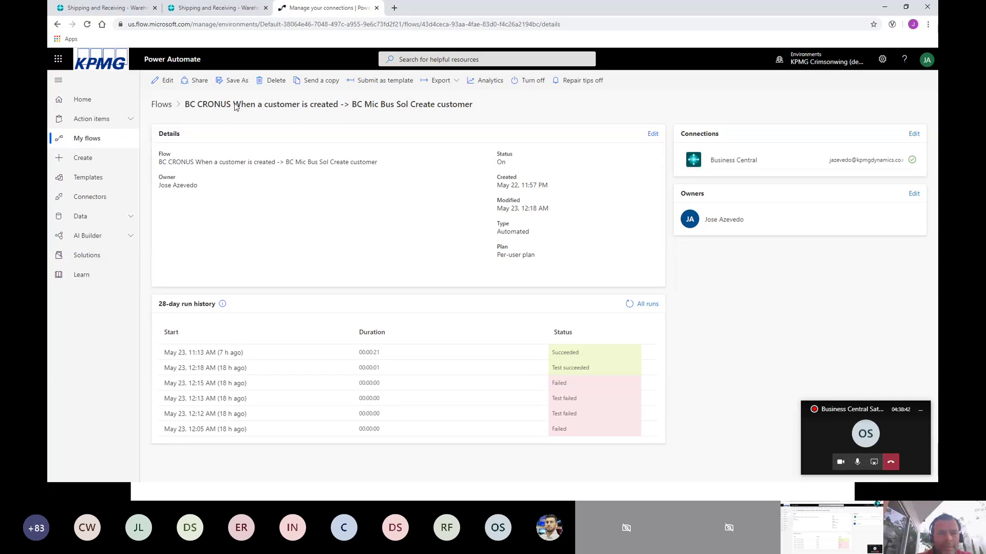
{"action": "left_click", "coordinate": [168, 81]}
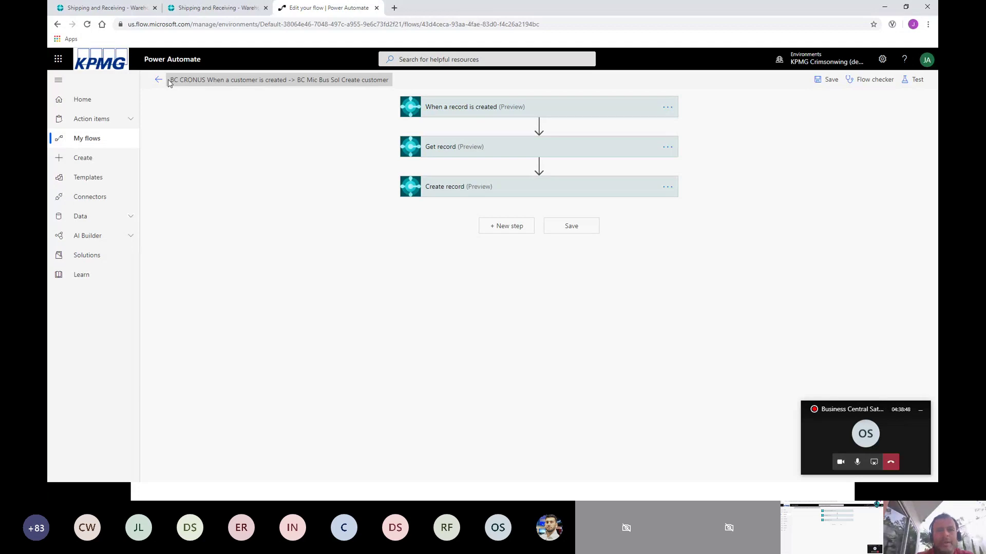
{"action": "left_click", "coordinate": [227, 81]}
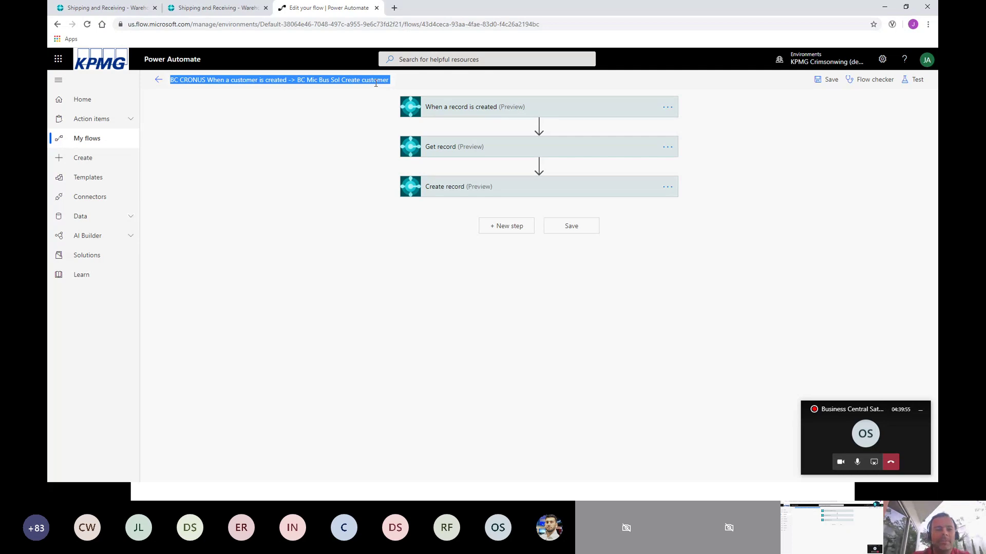
Step: Expand the "When a record is created" trigger and examine its environment setting and the companies offered for Company name
{"action": "left_click", "coordinate": [515, 109]}
{"action": "left_click", "coordinate": [515, 110]}
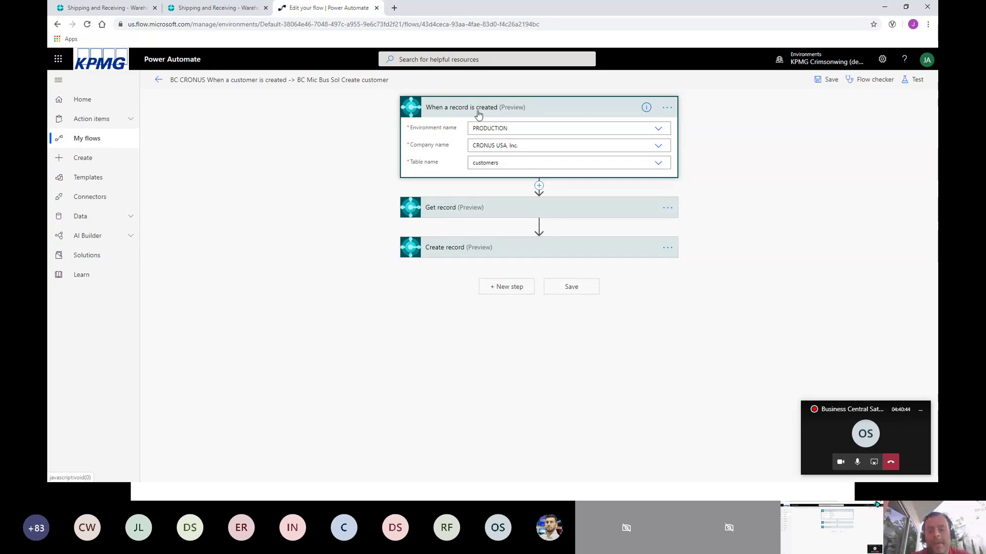
{"action": "left_click", "coordinate": [517, 129]}
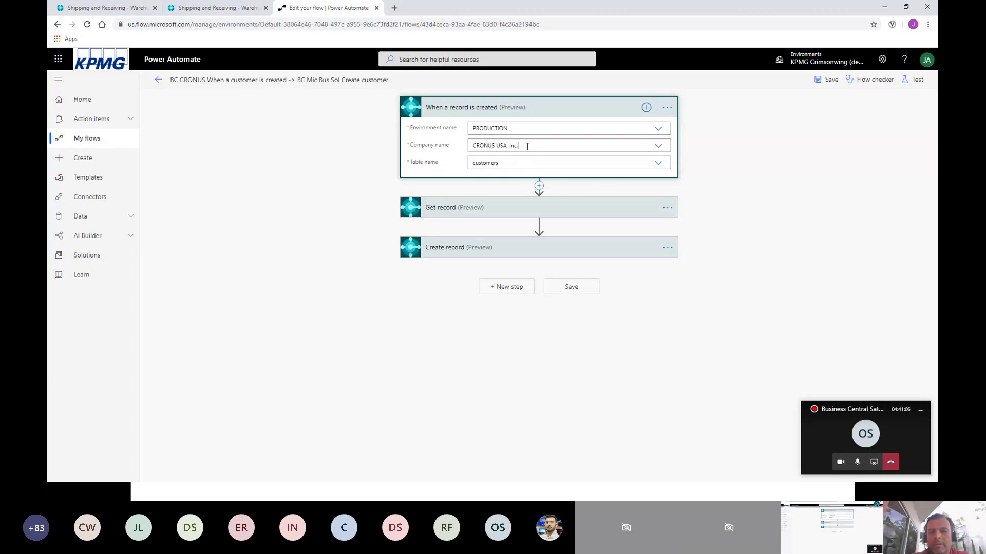
{"action": "left_click", "coordinate": [528, 146]}
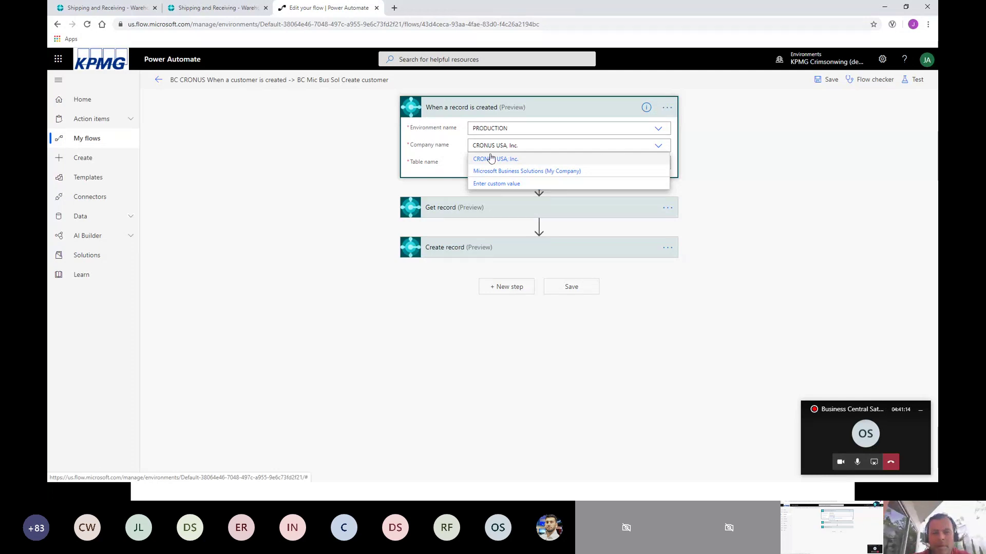
Step: Examine the full list of tables offered for Table name in the "When a record is created" trigger, keeping customers
{"action": "left_click", "coordinate": [443, 163]}
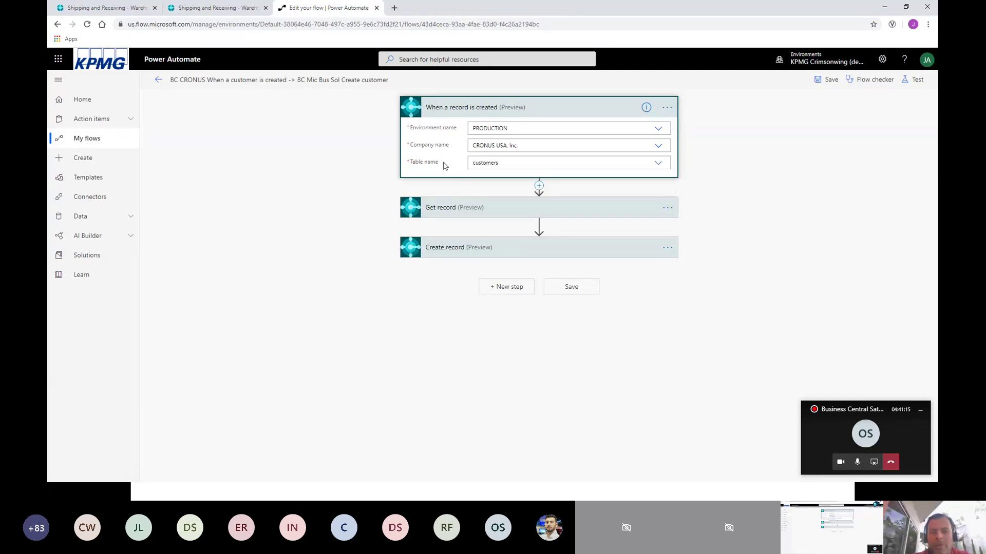
{"action": "left_click", "coordinate": [614, 162]}
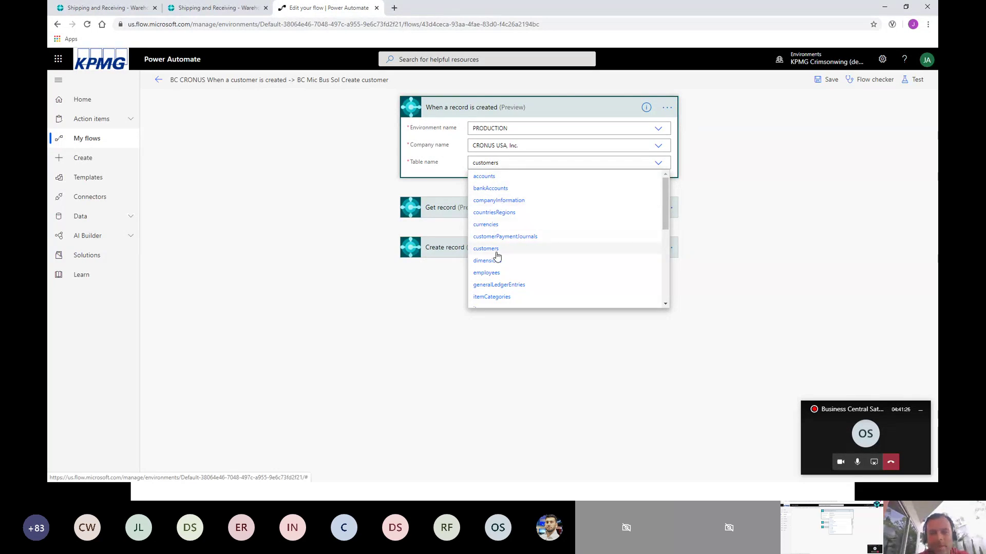
{"action": "scroll", "coordinate": [496, 255], "scroll_direction": "down", "scroll_amount": 1}
{"action": "scroll", "coordinate": [497, 255], "scroll_direction": "down", "scroll_amount": 3}
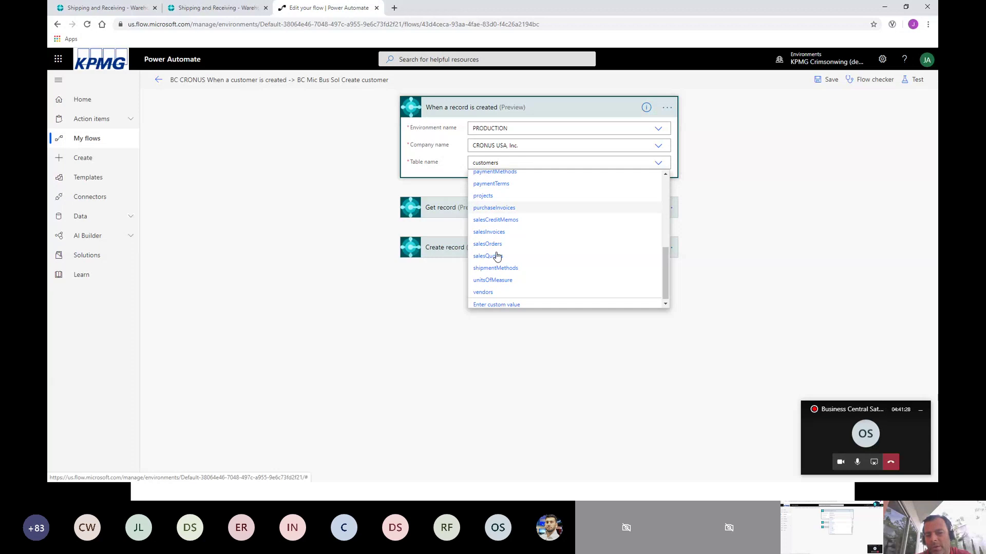
{"action": "scroll", "coordinate": [480, 214], "scroll_direction": "up", "scroll_amount": 1}
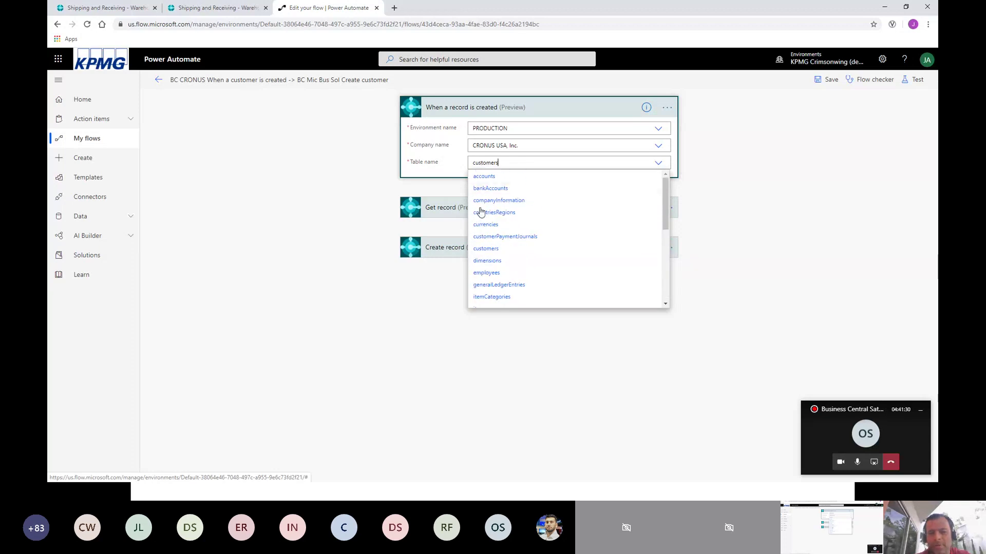
{"action": "left_click", "coordinate": [442, 162]}
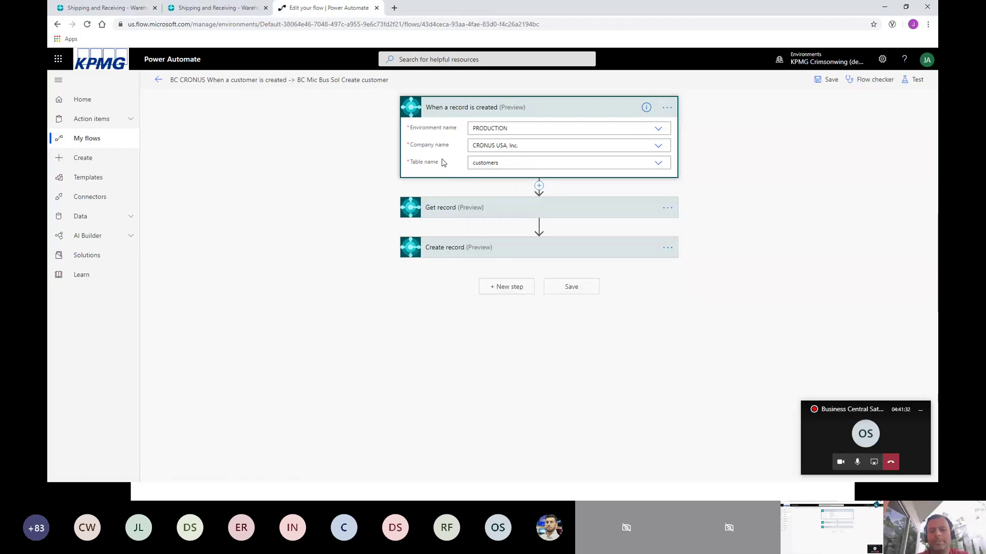
Step: Expand the "Get record" action and examine the dynamic content offered for its Row id
{"action": "left_click", "coordinate": [475, 211]}
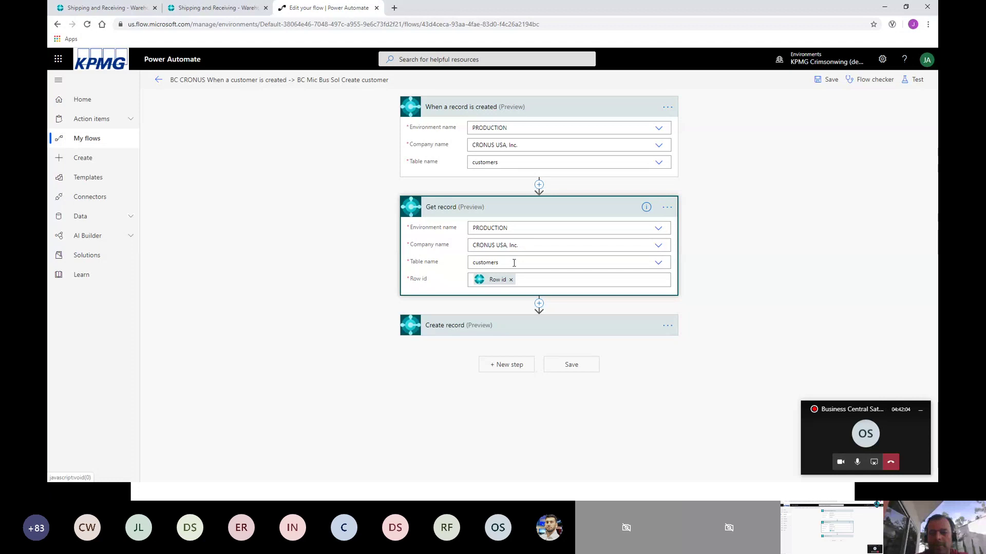
{"action": "left_click", "coordinate": [530, 281]}
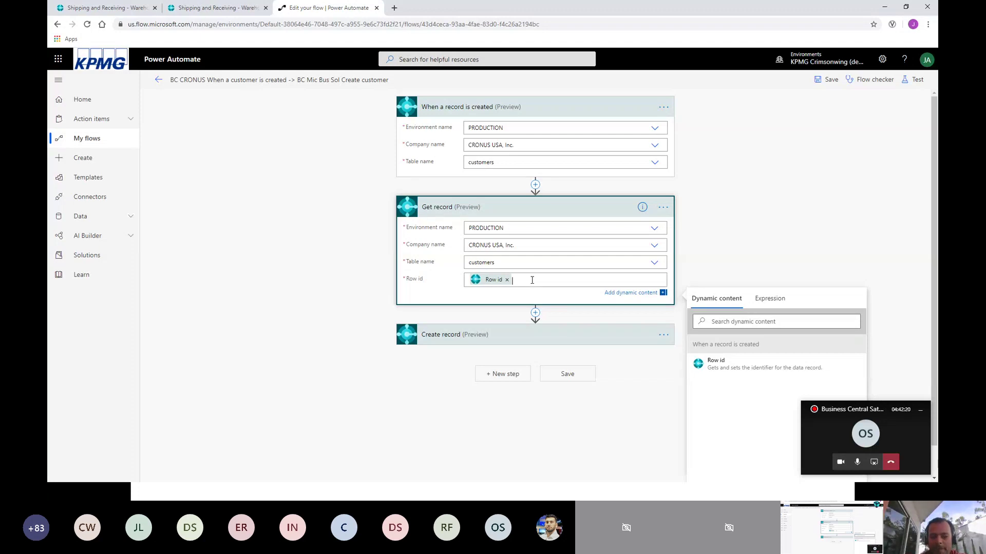
Step: Expand the "Create record" action, collapse the two cards above it and review its field mappings
{"action": "left_click", "coordinate": [529, 337]}
{"action": "left_click", "coordinate": [521, 211]}
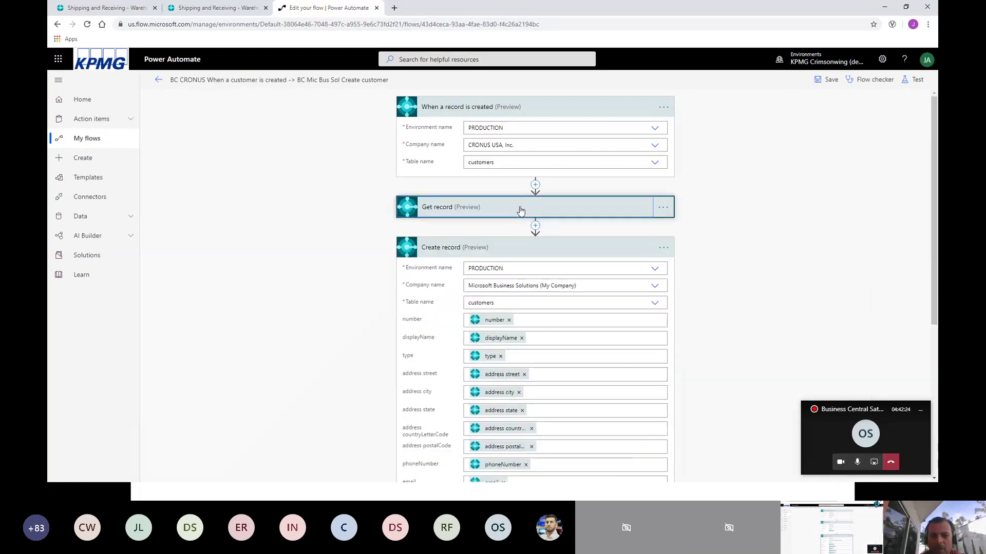
{"action": "left_click", "coordinate": [511, 111]}
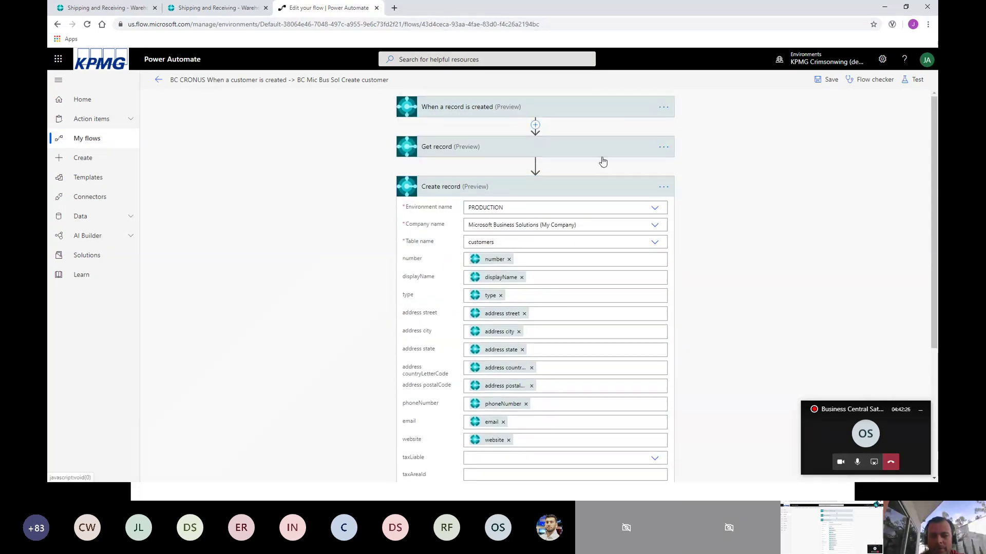
{"action": "scroll", "coordinate": [695, 193], "scroll_direction": "down", "scroll_amount": 2}
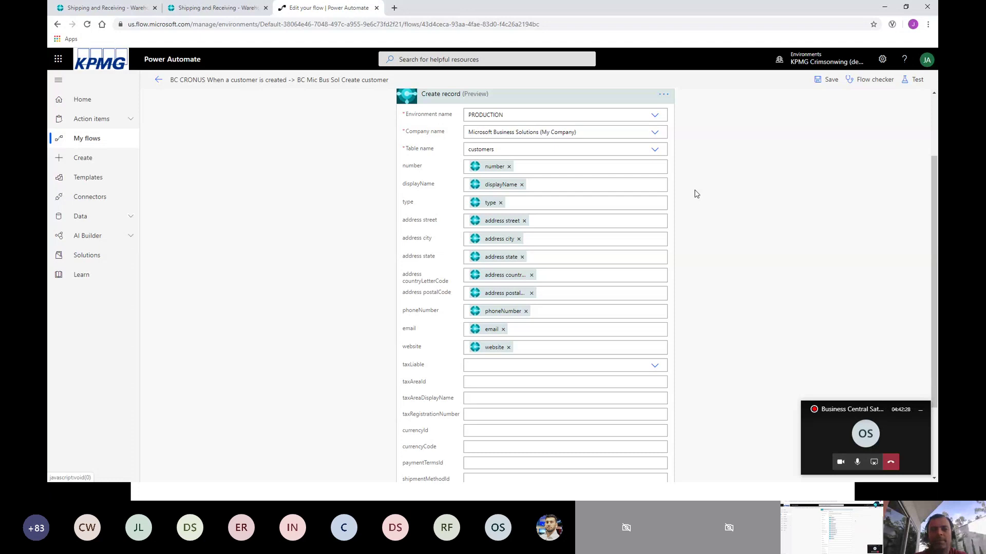
{"action": "scroll", "coordinate": [696, 193], "scroll_direction": "up", "scroll_amount": 1}
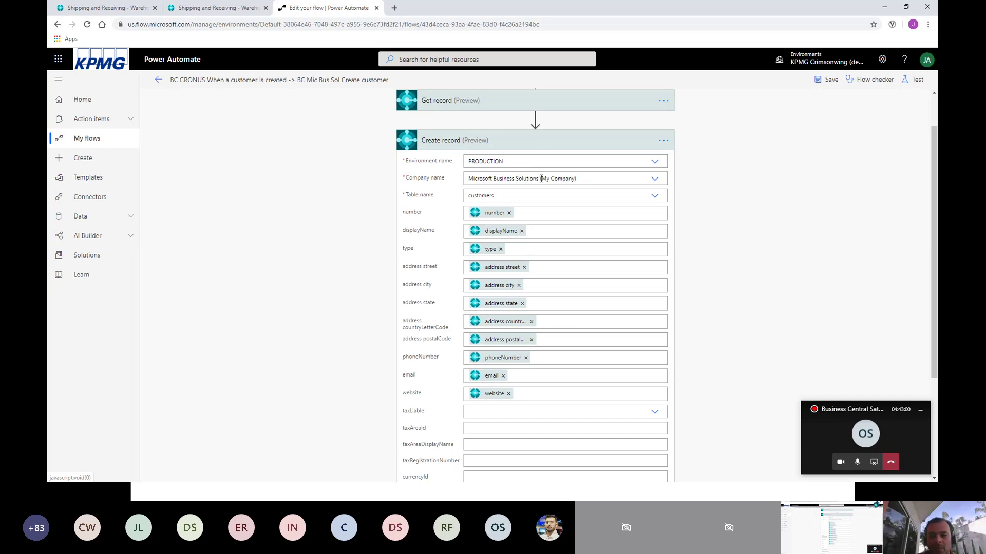
Step: Examine the companies and tables offered for Company name and Table name in the "Create record" action
{"action": "left_click", "coordinate": [554, 178]}
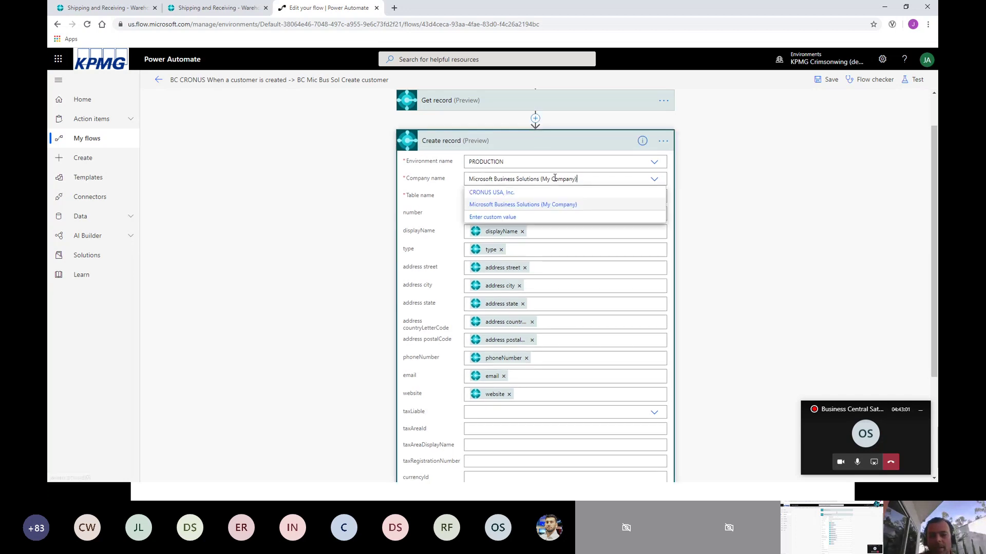
{"action": "left_click", "coordinate": [444, 180]}
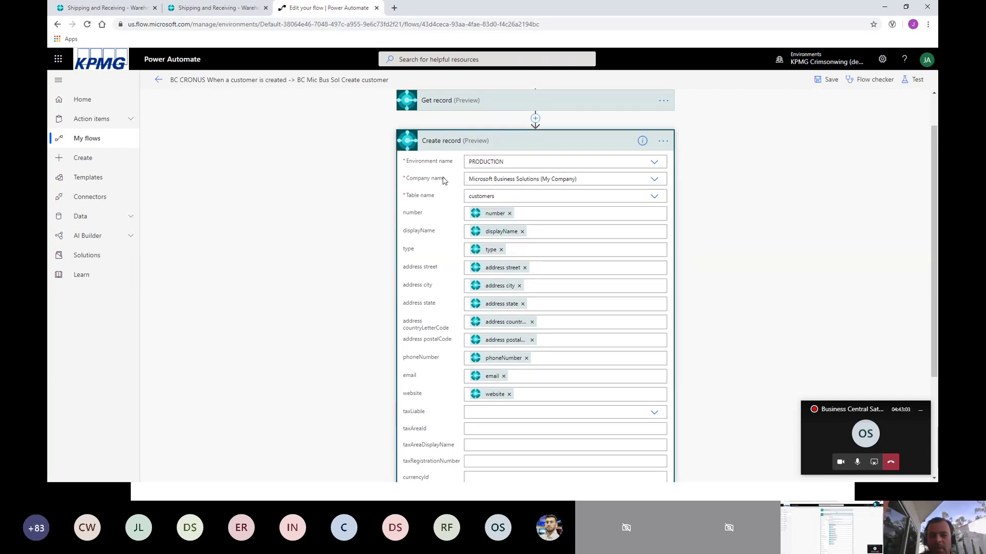
{"action": "left_click", "coordinate": [505, 196]}
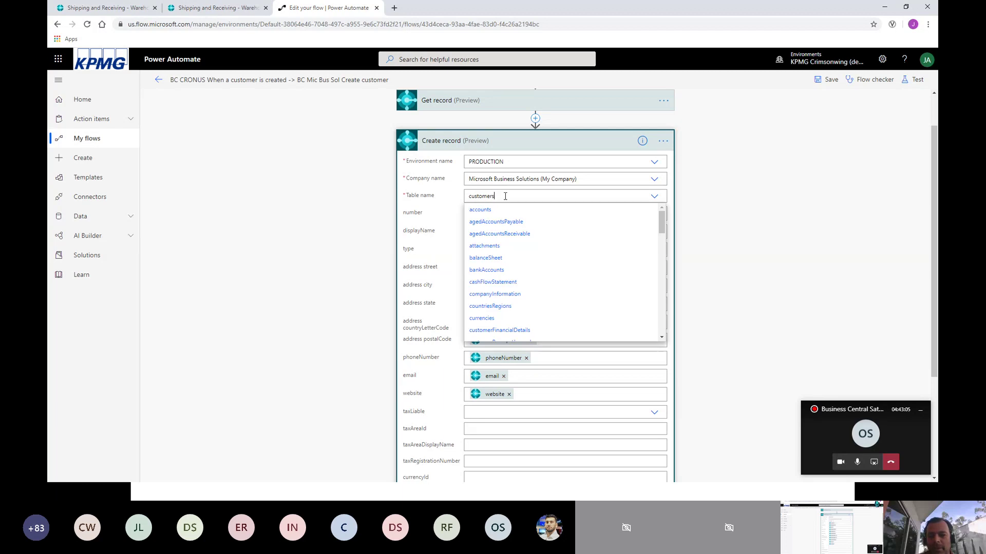
{"action": "left_click", "coordinate": [434, 215]}
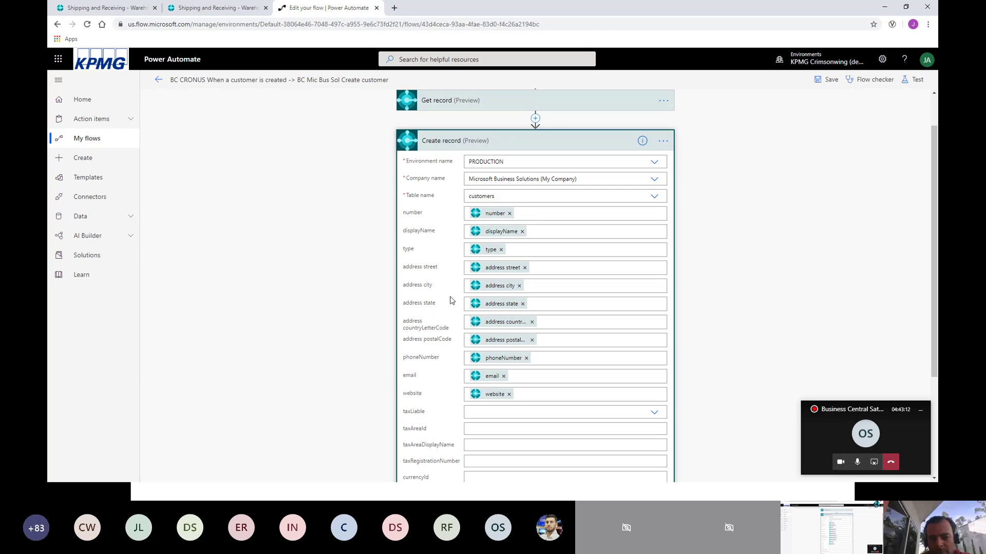
Step: Examine the dynamic content offered for the number and type fields of "Create record" and review its remaining fields
{"action": "left_click", "coordinate": [536, 213]}
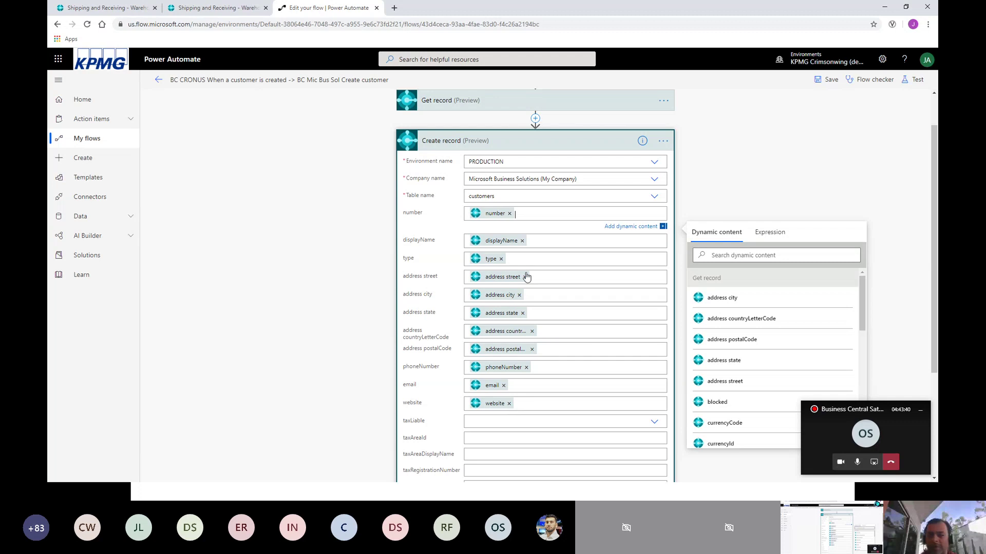
{"action": "left_click", "coordinate": [533, 259]}
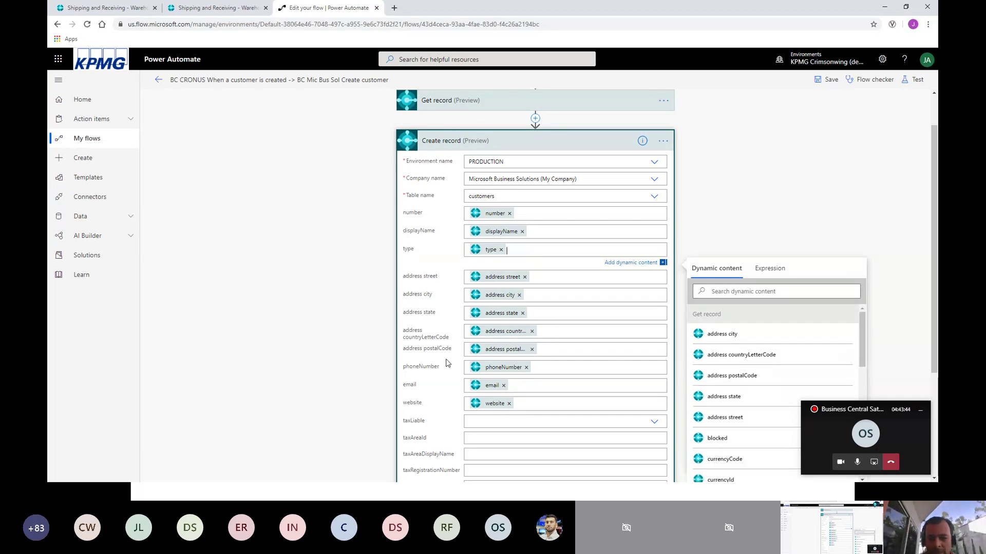
{"action": "scroll", "coordinate": [446, 404], "scroll_direction": "down", "scroll_amount": 1}
{"action": "scroll", "coordinate": [446, 405], "scroll_direction": "down", "scroll_amount": 1}
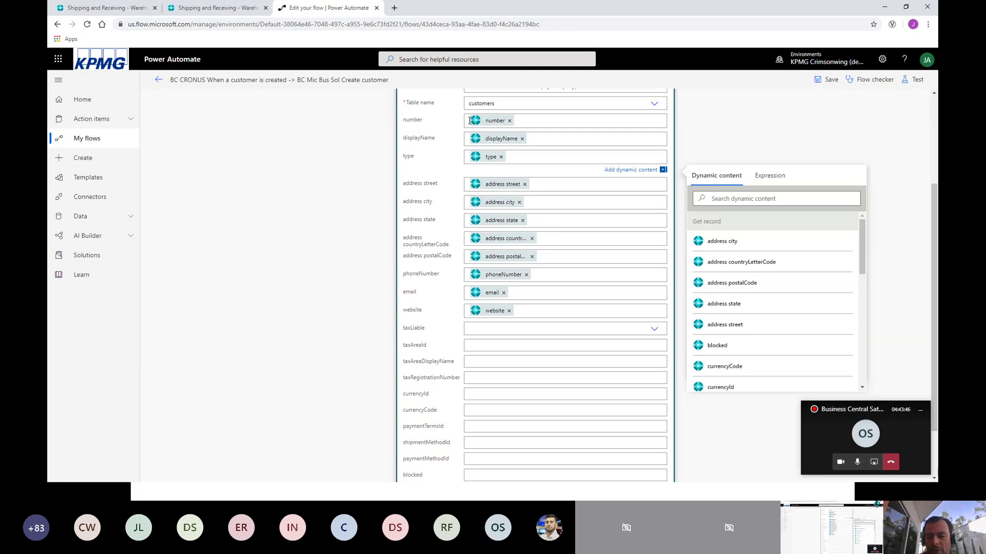
{"action": "scroll", "coordinate": [447, 330], "scroll_direction": "down", "scroll_amount": 1}
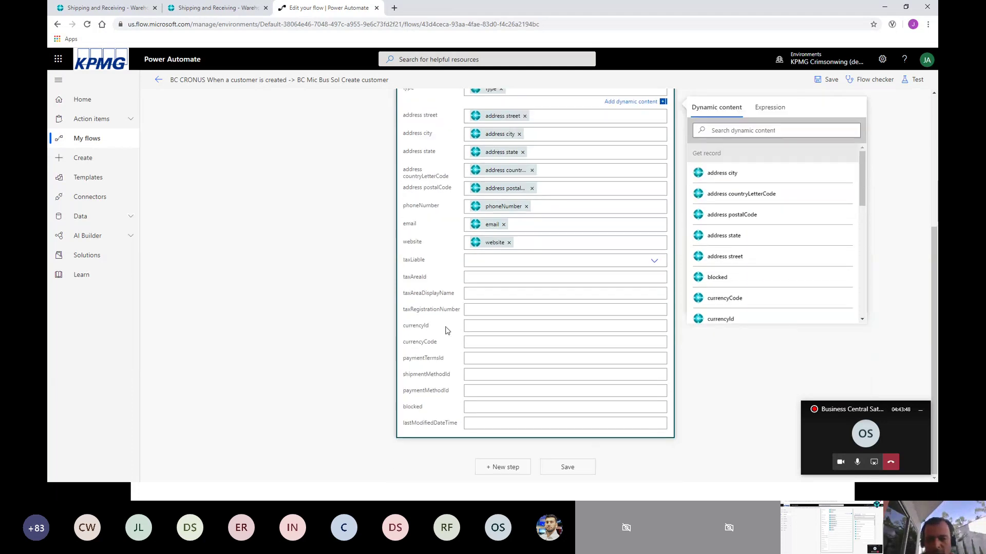
Step: Save the flow and check it for errors and warnings with the Flow checker
{"action": "left_click", "coordinate": [727, 400]}
{"action": "left_click", "coordinate": [568, 468]}
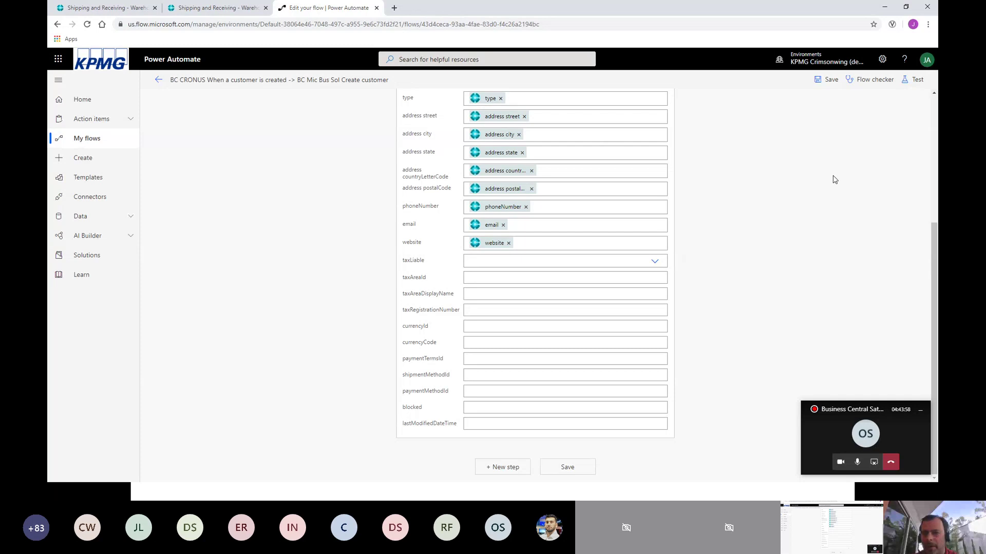
{"action": "scroll", "coordinate": [804, 193], "scroll_direction": "up", "scroll_amount": 4}
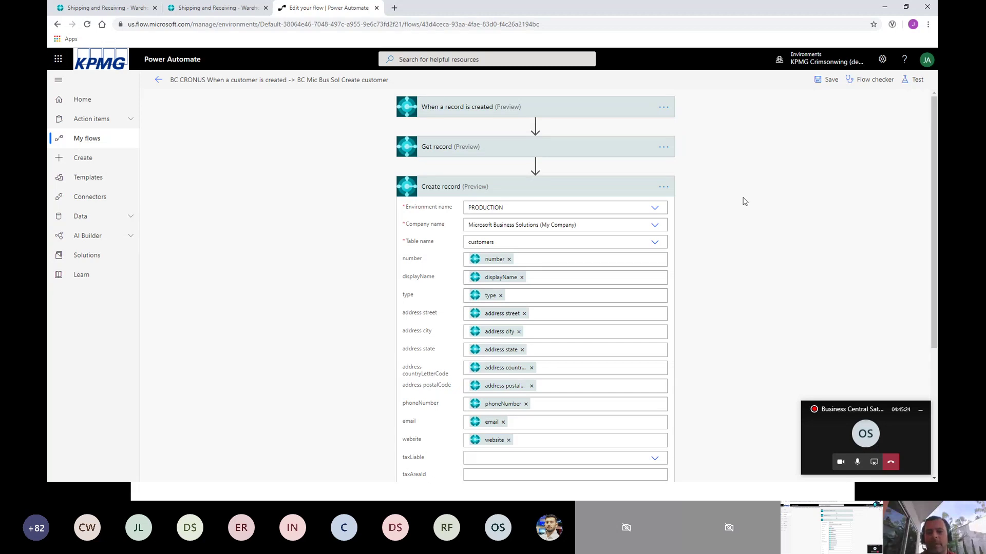
{"action": "left_click", "coordinate": [875, 80]}
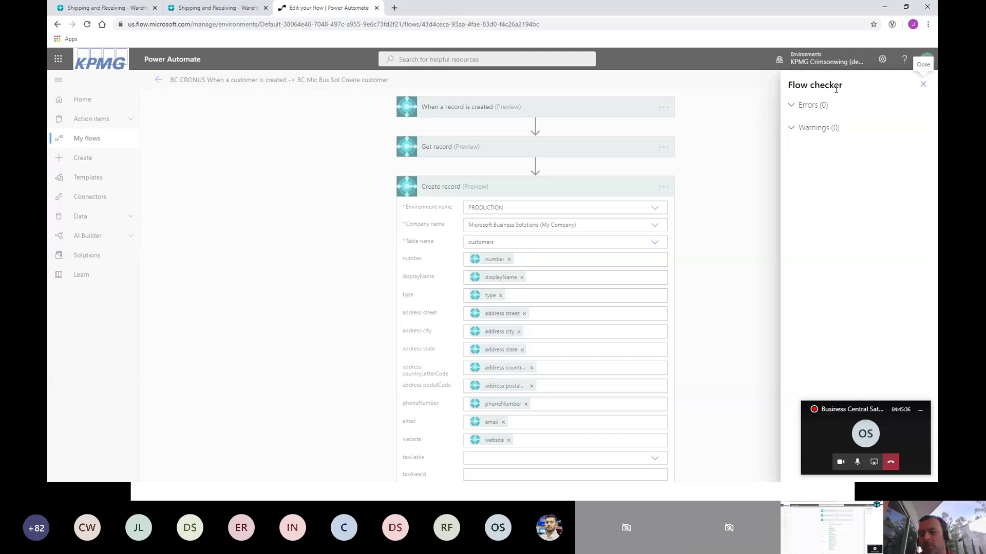
{"action": "left_click", "coordinate": [924, 85]}
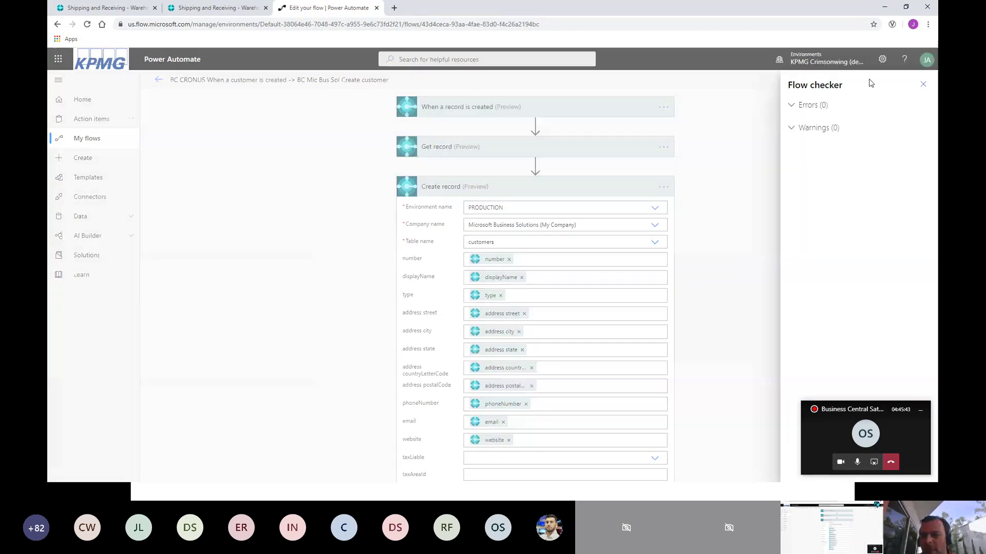
{"action": "left_click", "coordinate": [923, 84]}
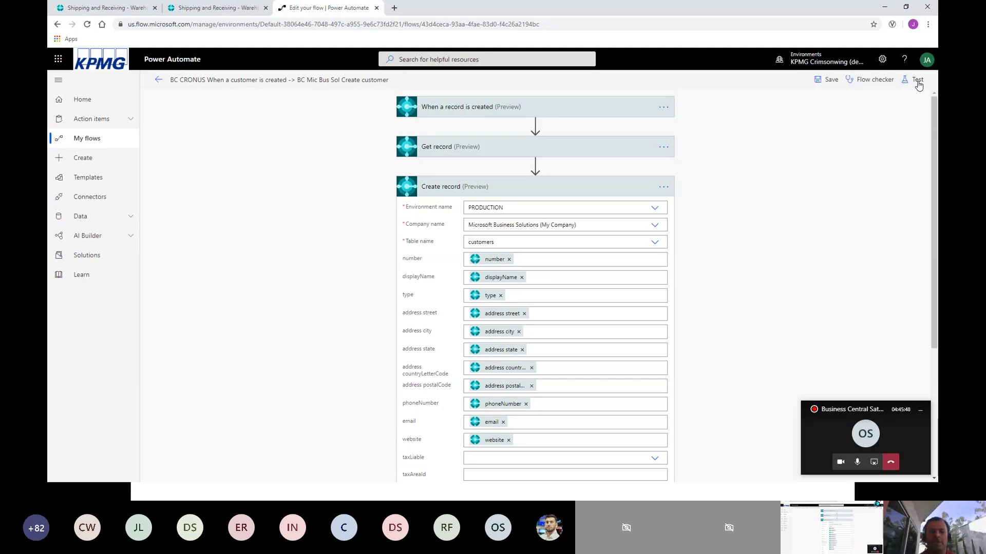
Step: Leave the flow editor, switch to Business Central and open the Customers list of CRONUS USA, Inc
{"action": "left_click", "coordinate": [159, 81]}
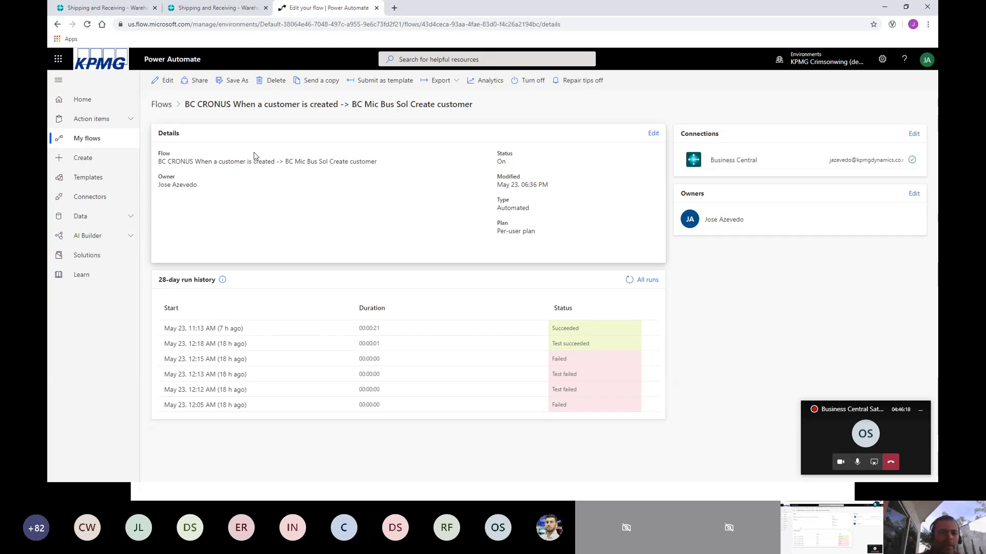
{"action": "left_click", "coordinate": [121, 12]}
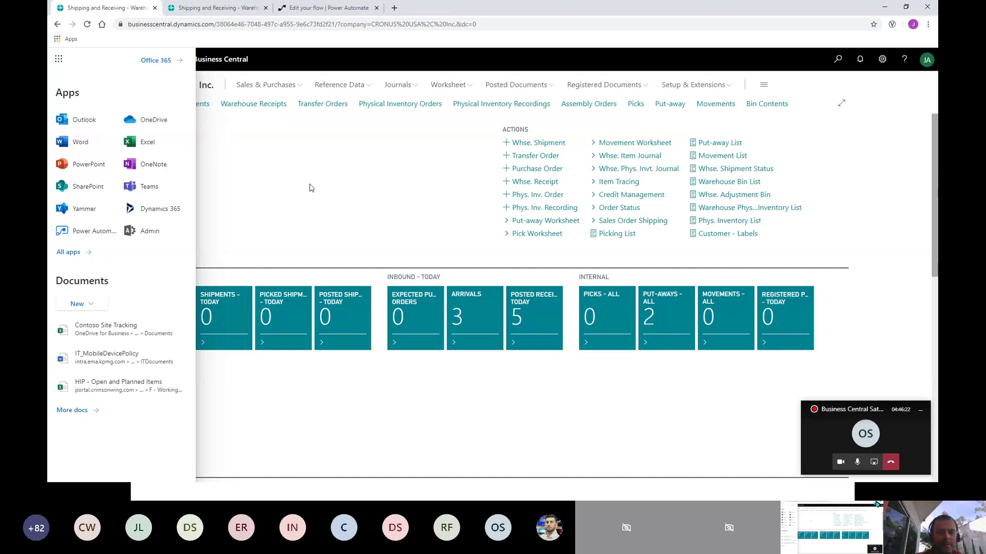
{"action": "left_click", "coordinate": [263, 67]}
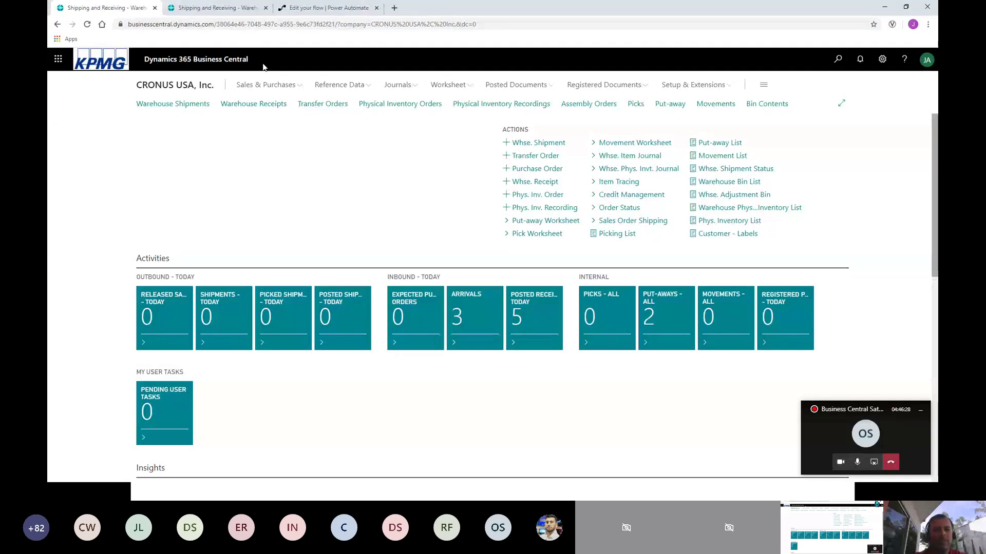
{"action": "left_click", "coordinate": [324, 89]}
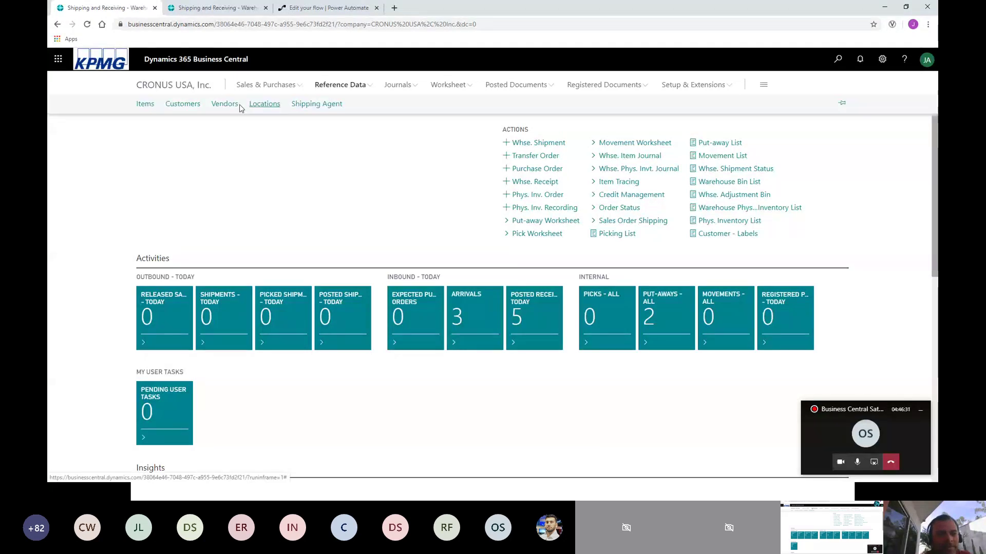
{"action": "left_click", "coordinate": [189, 106]}
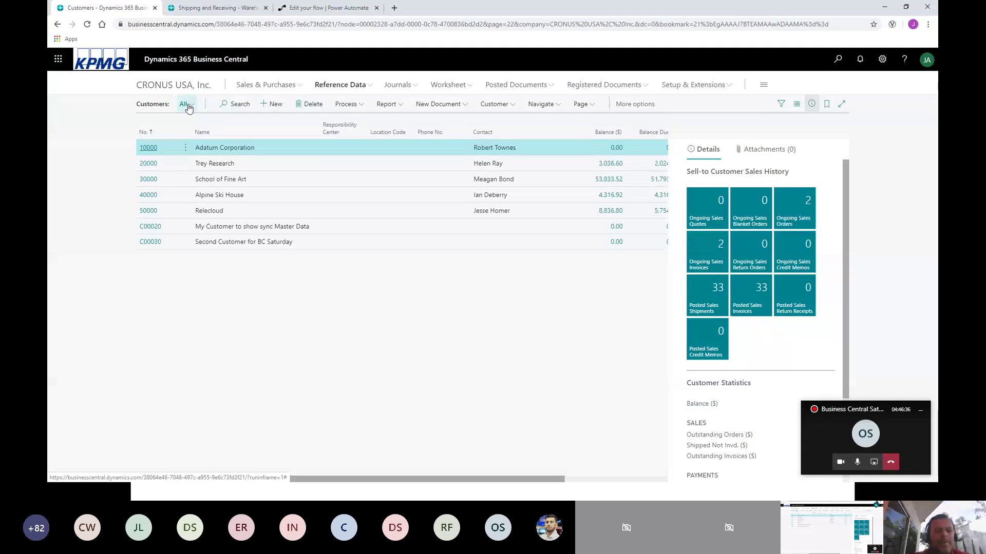
Step: Create a customer from the Business-to-Business Customer (Bank) template and name it "New Customer for BC Saturday"
{"action": "left_click", "coordinate": [276, 105]}
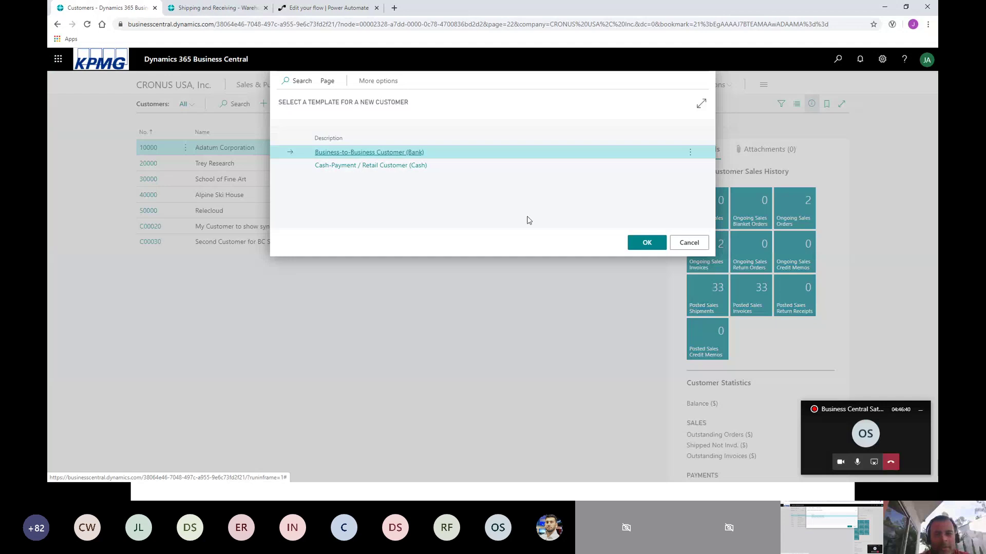
{"action": "left_click", "coordinate": [644, 243]}
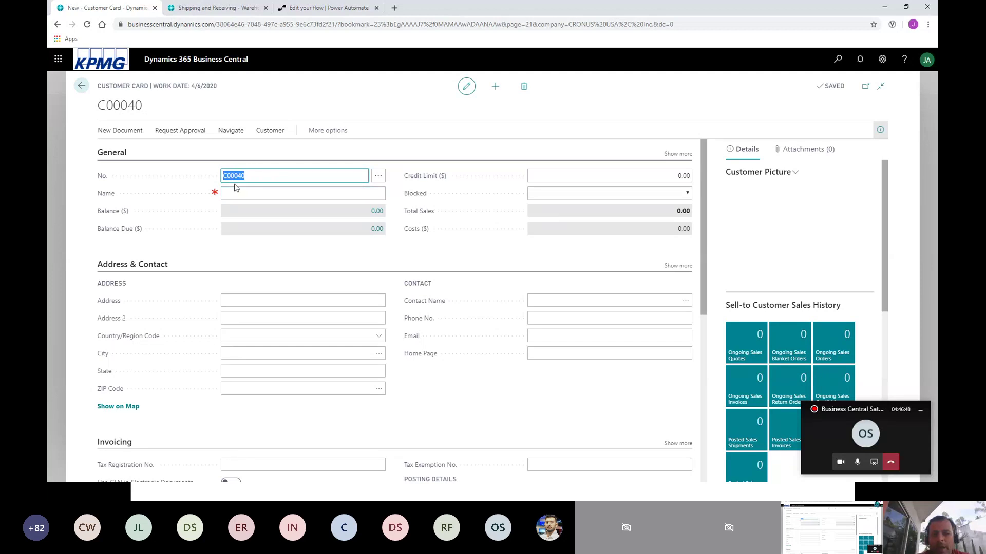
{"action": "left_click", "coordinate": [247, 192]}
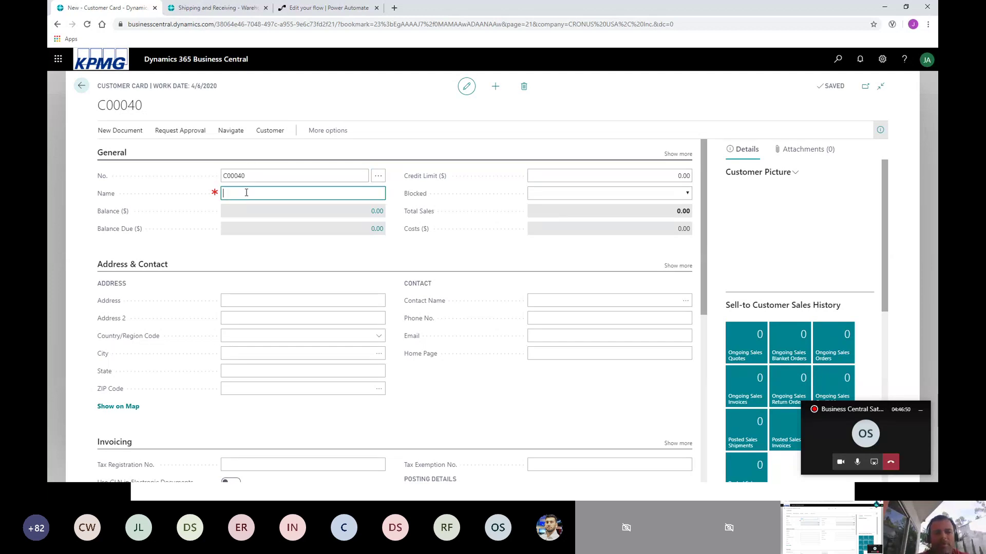
{"action": "type", "text": "New Customer"}
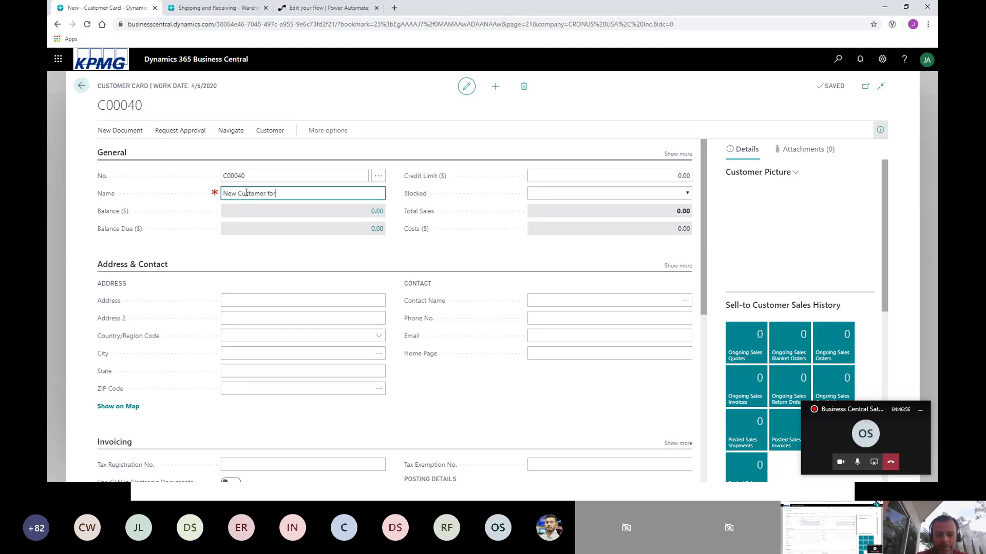
{"action": "type", "text": "for BC Saturda"}
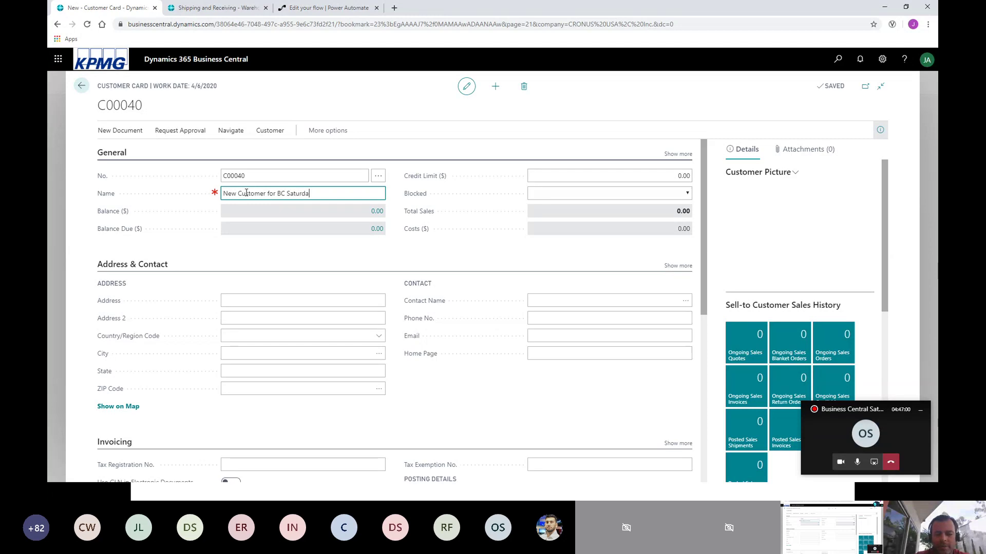
{"action": "type", "text": "y"}
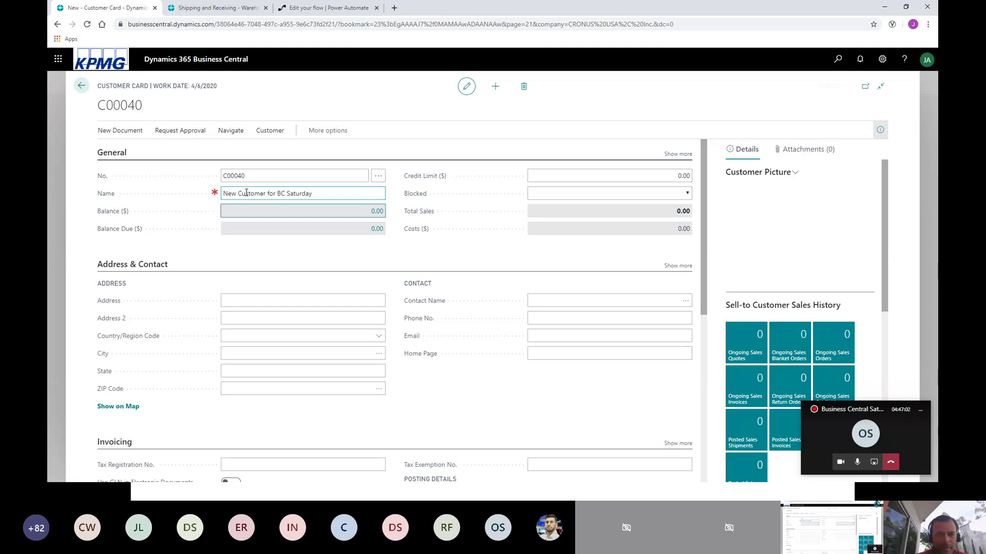
Step: Try to enter "Please please work this time!" as the new customer's address and close the card, and revert the change
{"action": "left_click", "coordinate": [243, 301]}
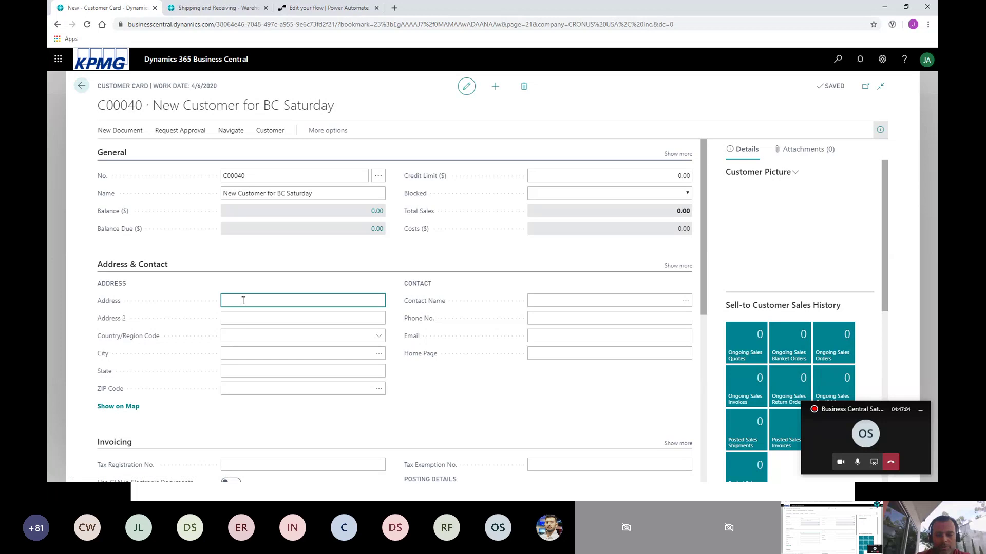
{"action": "type", "text": "Please please work this time!"}
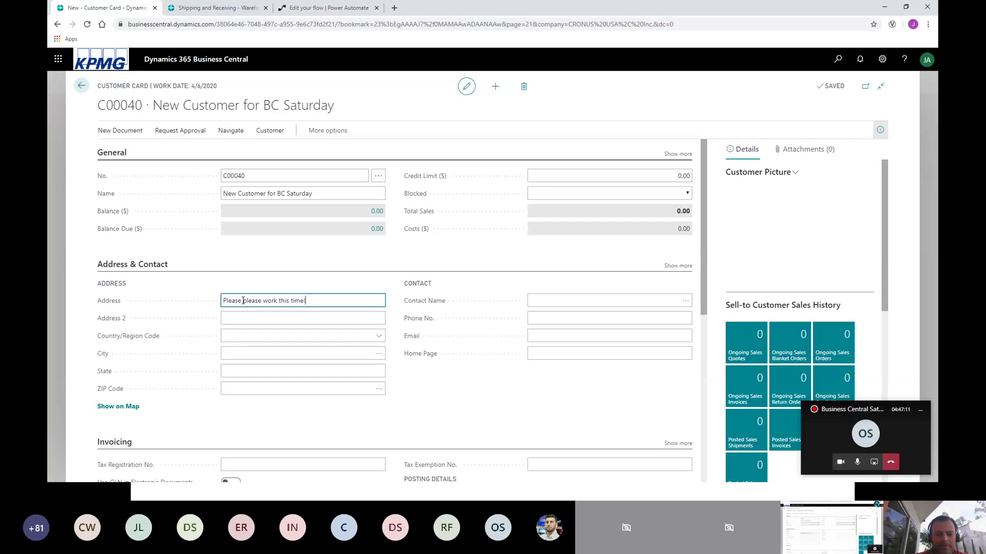
{"action": "left_click", "coordinate": [287, 318]}
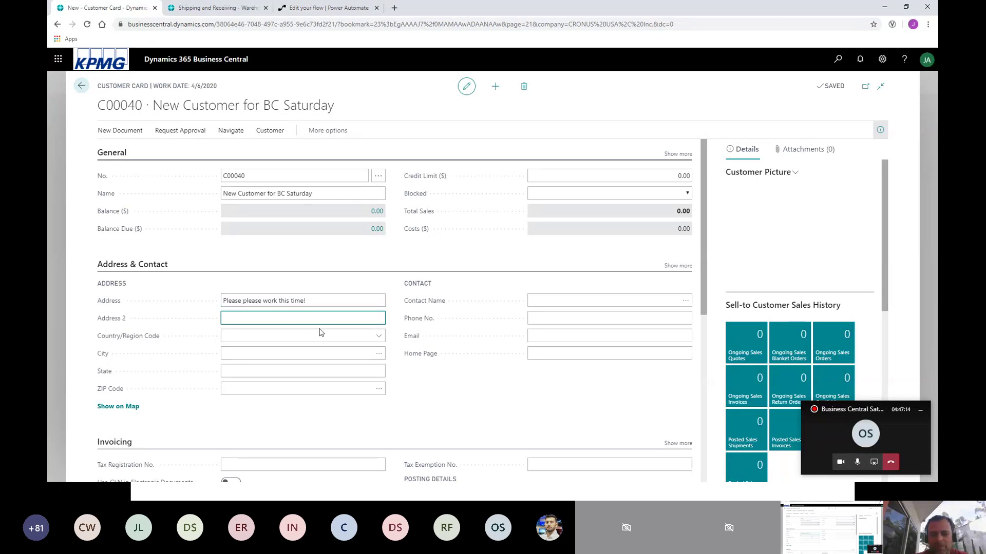
{"action": "left_click", "coordinate": [82, 87]}
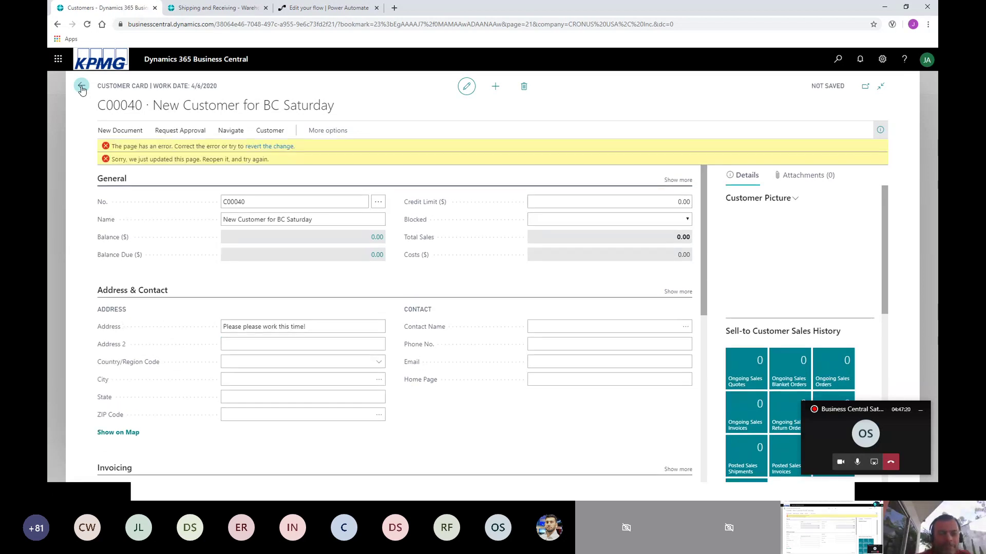
{"action": "left_click", "coordinate": [264, 147]}
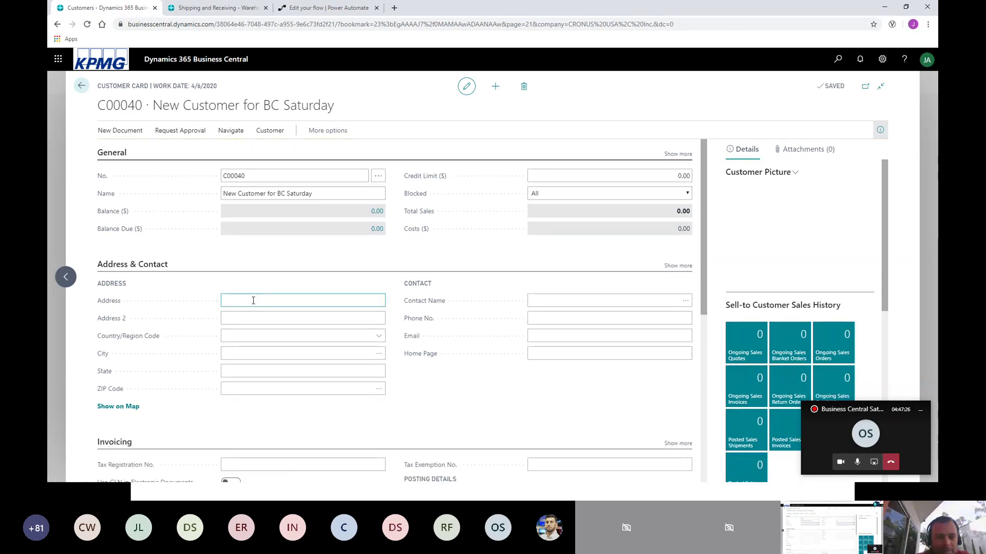
Step: Set the new customer's address to "Please please work now" and return to the Customers list of CRONUS USA, Inc
{"action": "left_click", "coordinate": [253, 301]}
{"action": "type", "text": "Ple"}
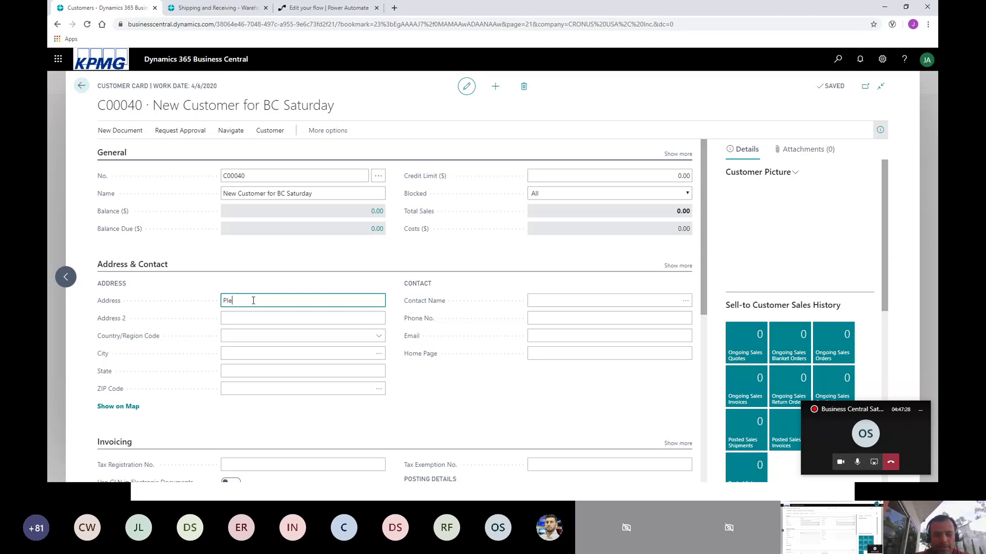
{"action": "type", "text": "ase please work now"}
{"action": "key", "text": "Tab"}
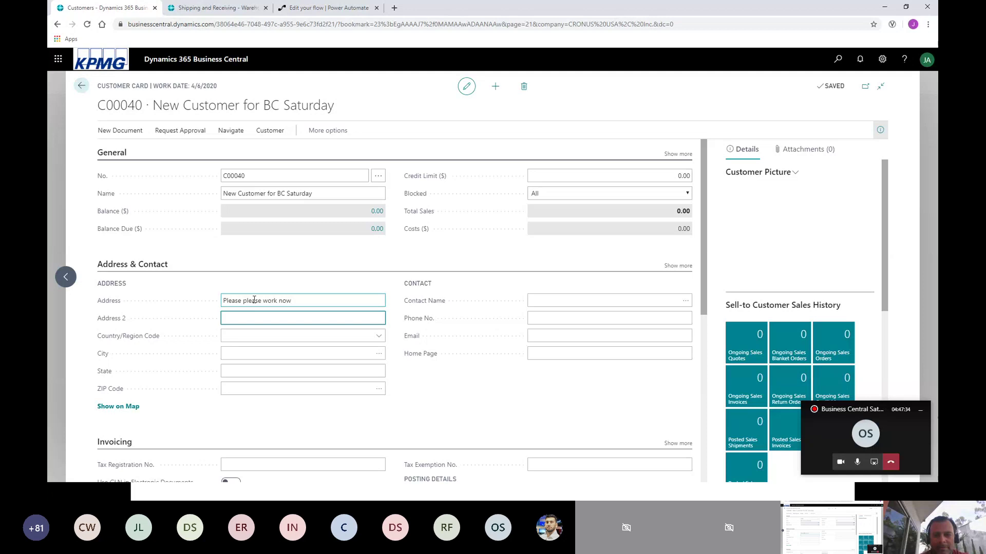
{"action": "left_click", "coordinate": [83, 88]}
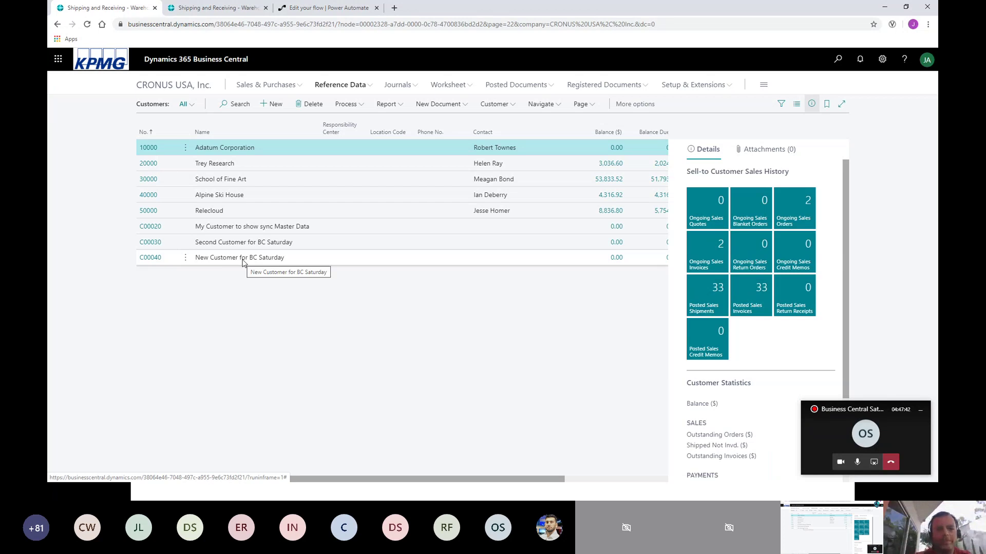
Step: Switch to Power Automate and refresh the customer flow's 28-day run history to check its latest run
{"action": "left_click", "coordinate": [310, 10]}
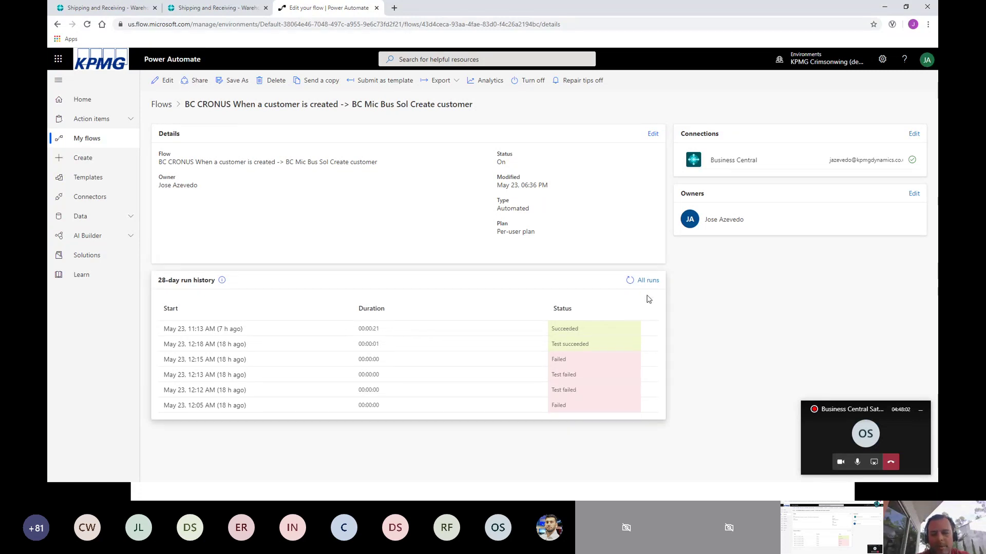
{"action": "left_click", "coordinate": [630, 283]}
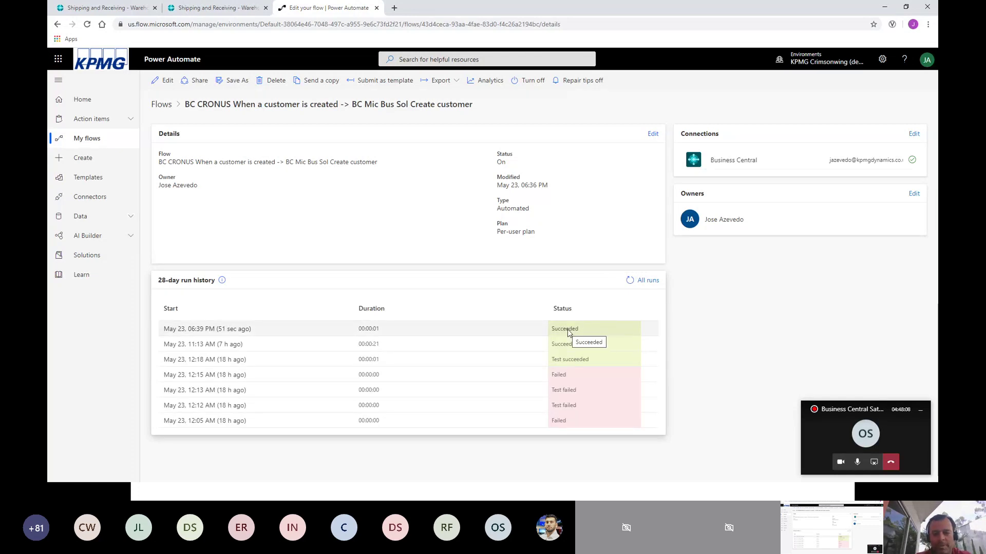
Step: Switch to Business Central for Microsoft Business Solutions, examine the "New Customer for BC Saturday" card from the Customers list, and close it
{"action": "left_click", "coordinate": [216, 12]}
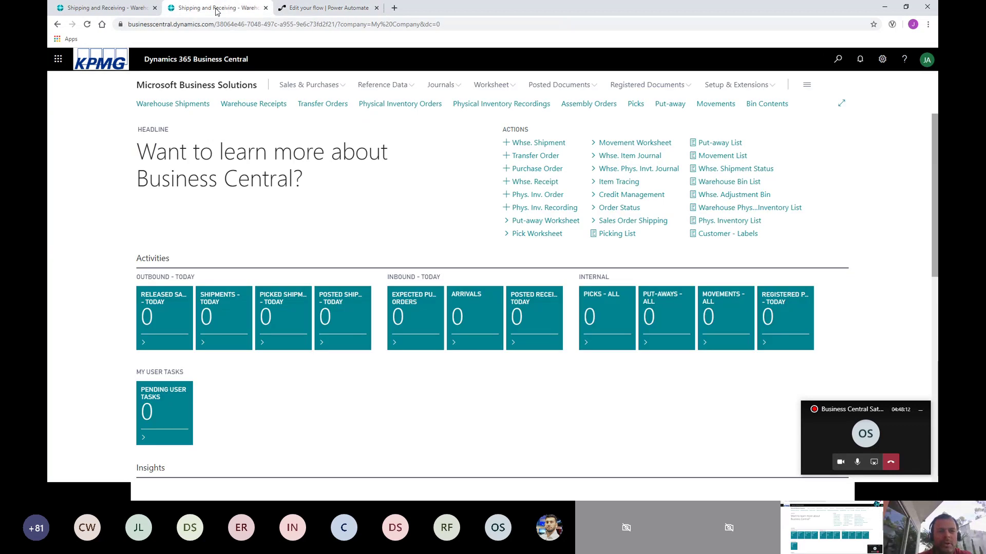
{"action": "left_click", "coordinate": [380, 86]}
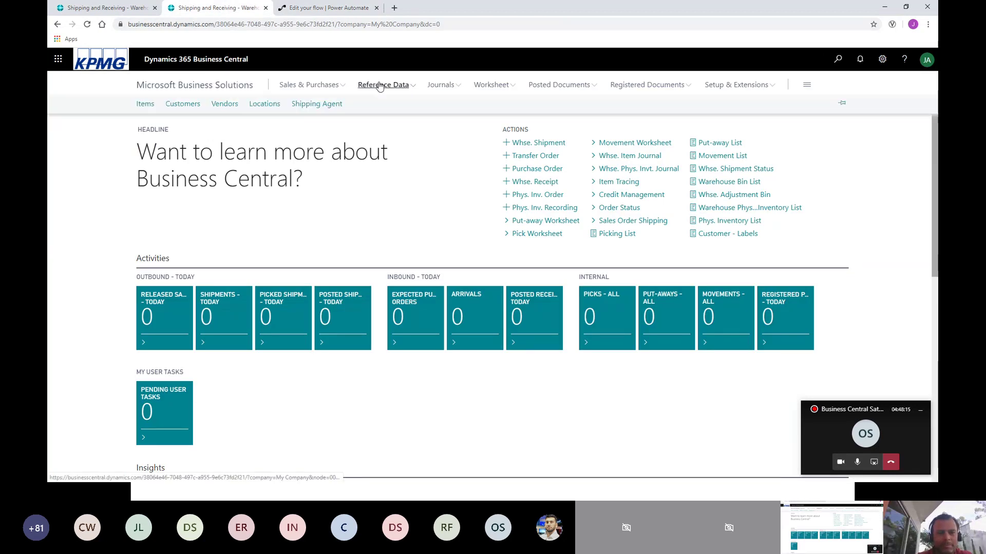
{"action": "left_click", "coordinate": [184, 105]}
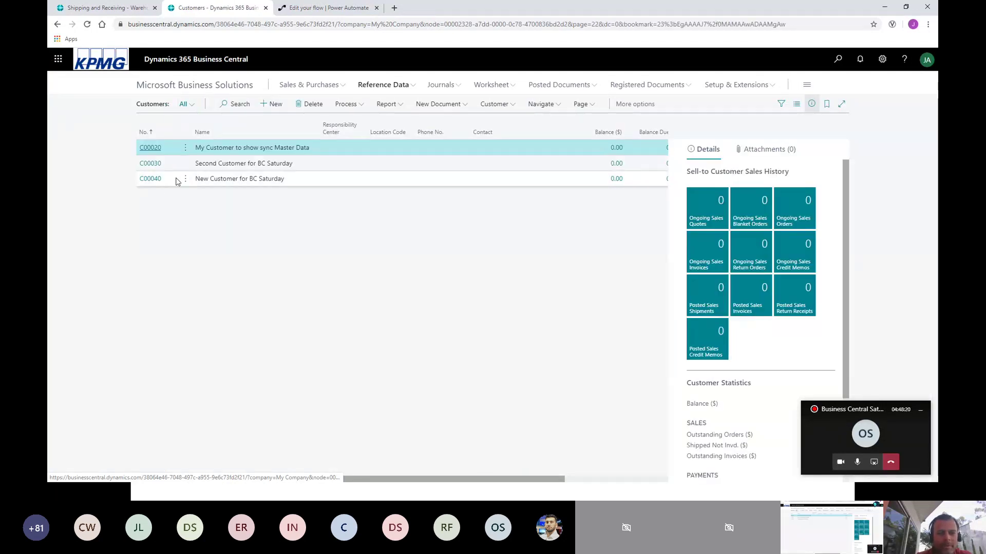
{"action": "left_click", "coordinate": [155, 183]}
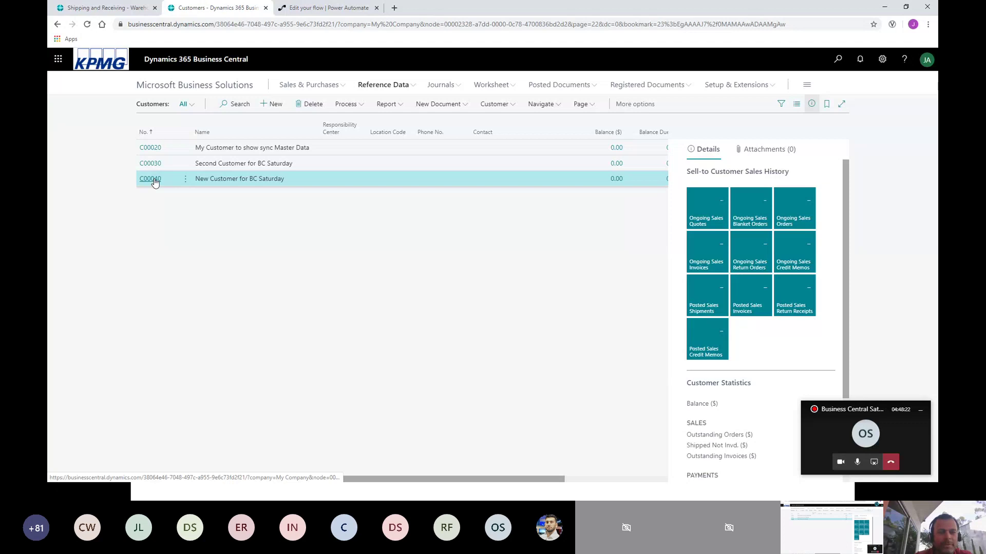
{"action": "left_click", "coordinate": [154, 183]}
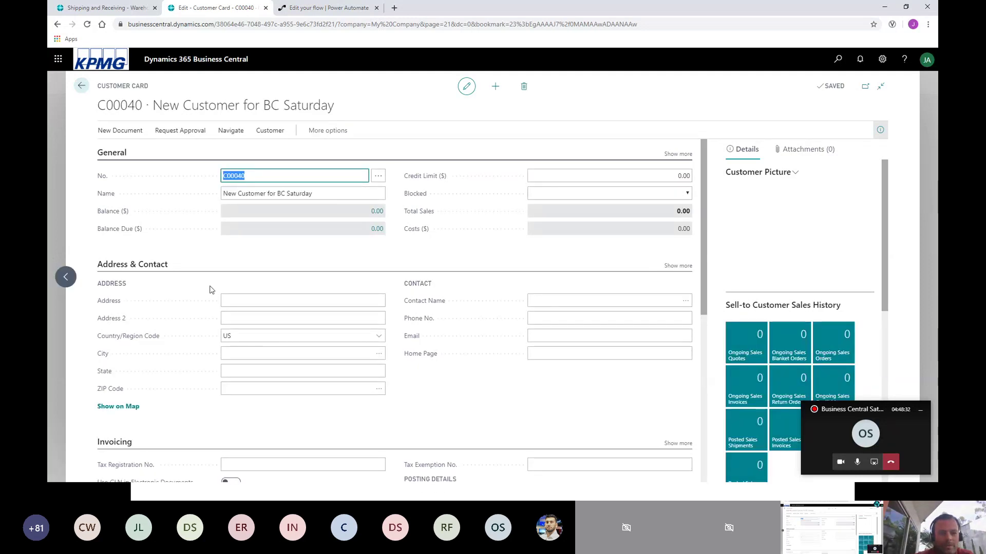
{"action": "left_click", "coordinate": [233, 304]}
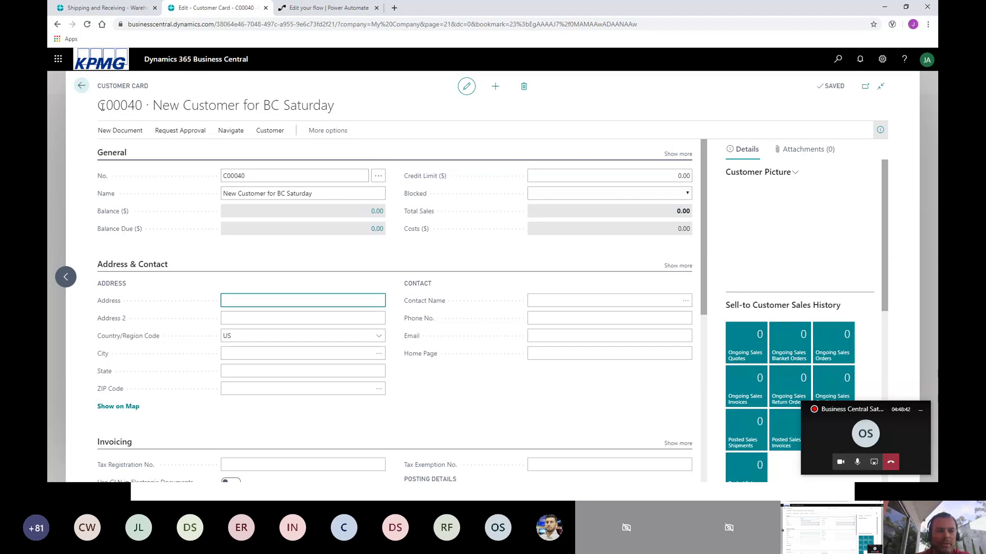
{"action": "left_click", "coordinate": [80, 89]}
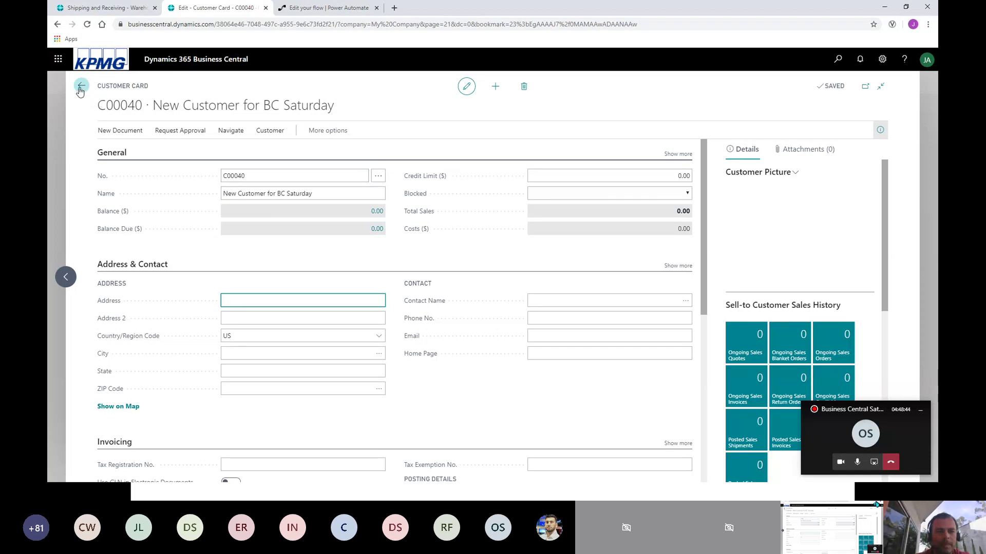
Step: Return to the flow's details page in Power Automate and check its run history again for further runs
{"action": "left_click", "coordinate": [323, 10]}
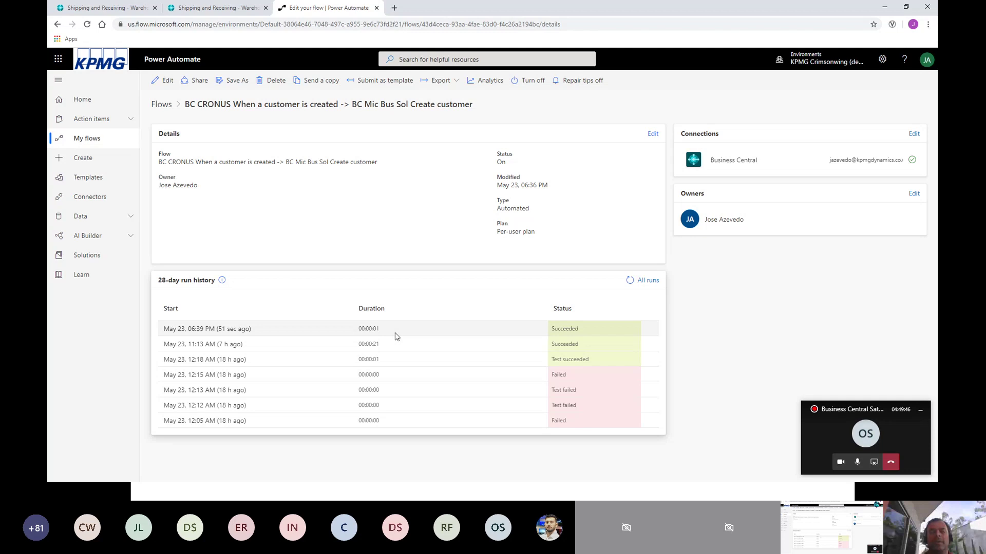
{"action": "left_click", "coordinate": [629, 281]}
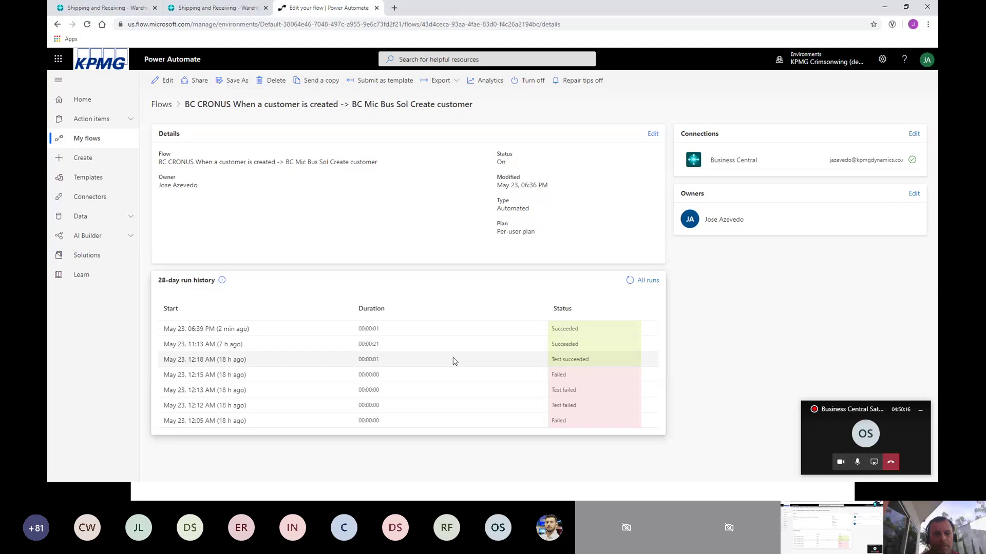
{"action": "key", "text": "alt+Tab"}
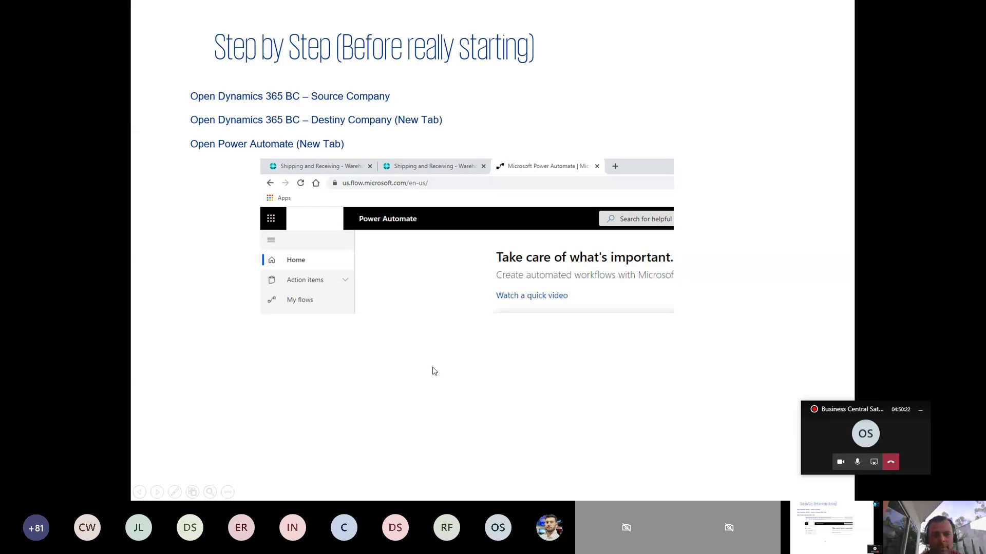
{"action": "key", "text": "Right"}
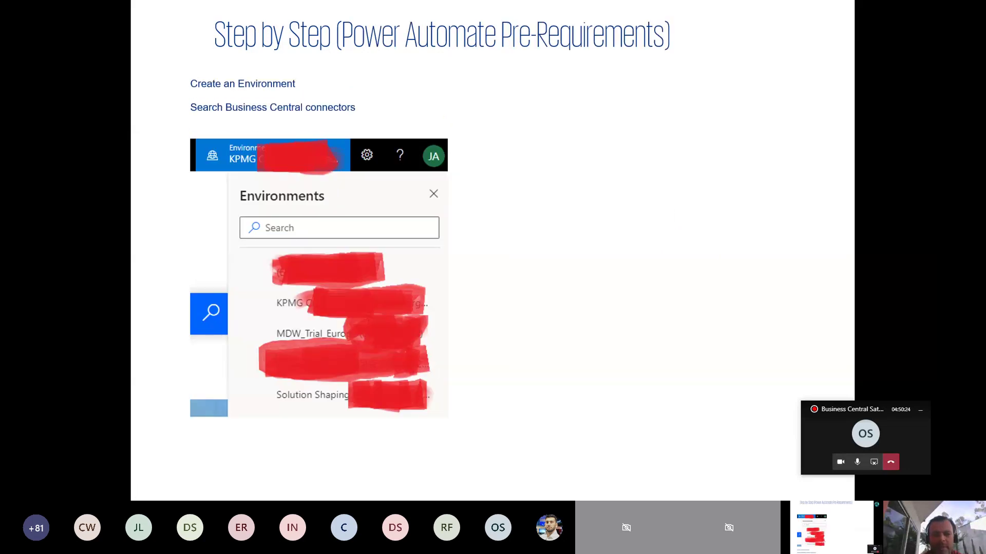
{"action": "key", "text": "Right"}
{"action": "key", "text": "Right"}
{"action": "key", "text": "Right"}
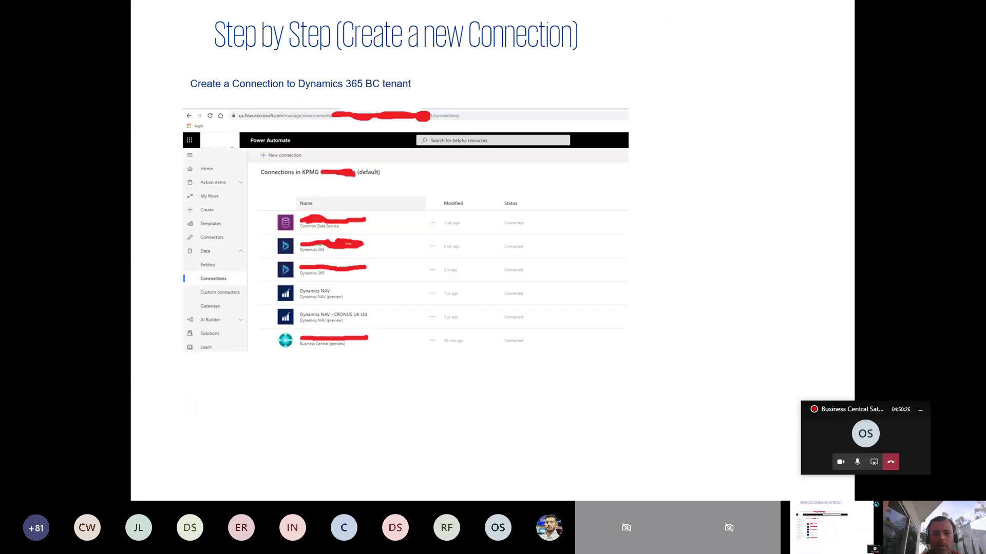
{"action": "key", "text": "Right"}
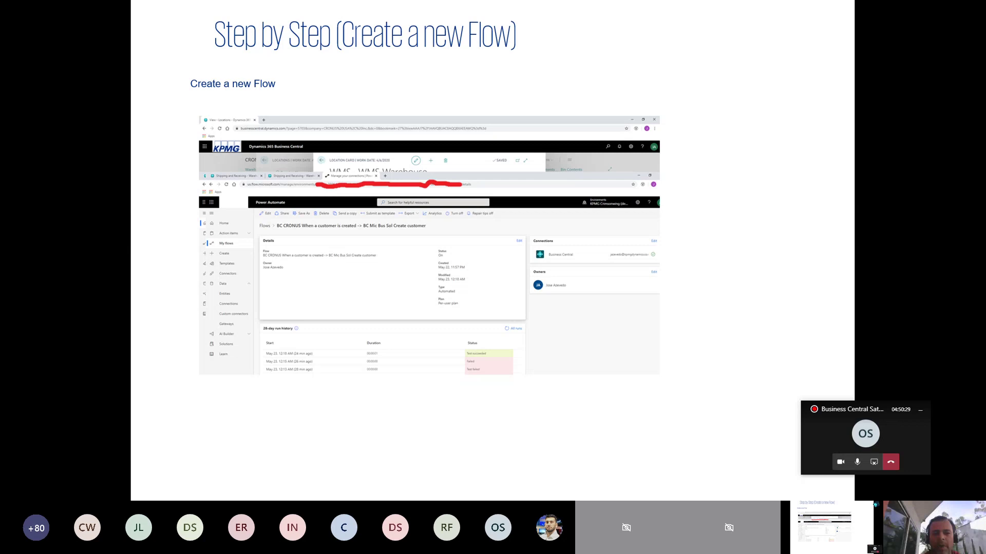
{"action": "key", "text": "Right"}
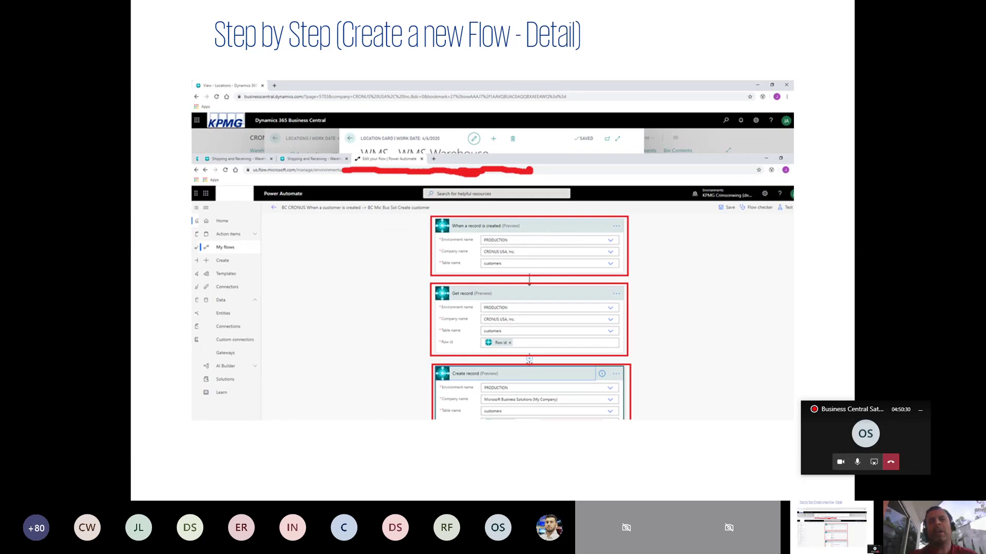
{"action": "key", "text": "Right"}
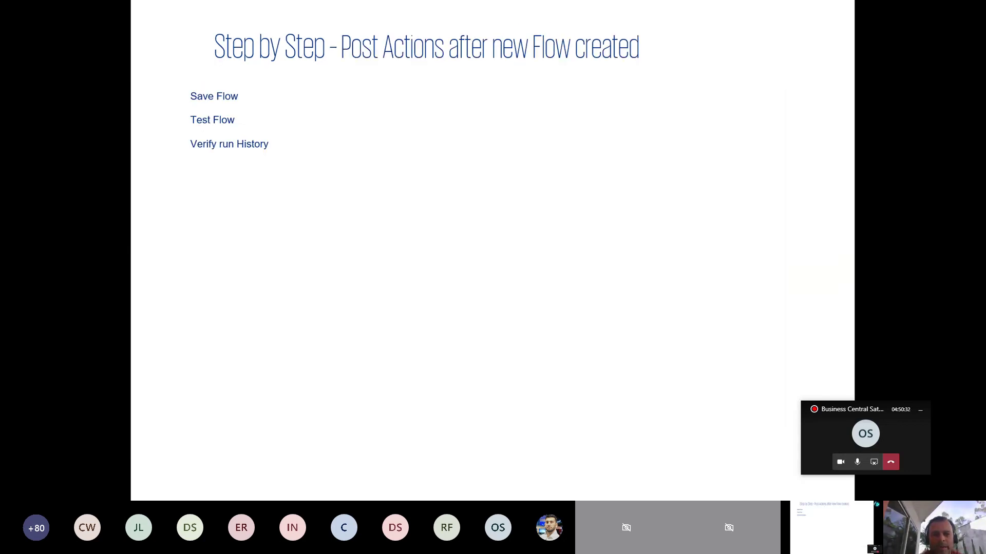